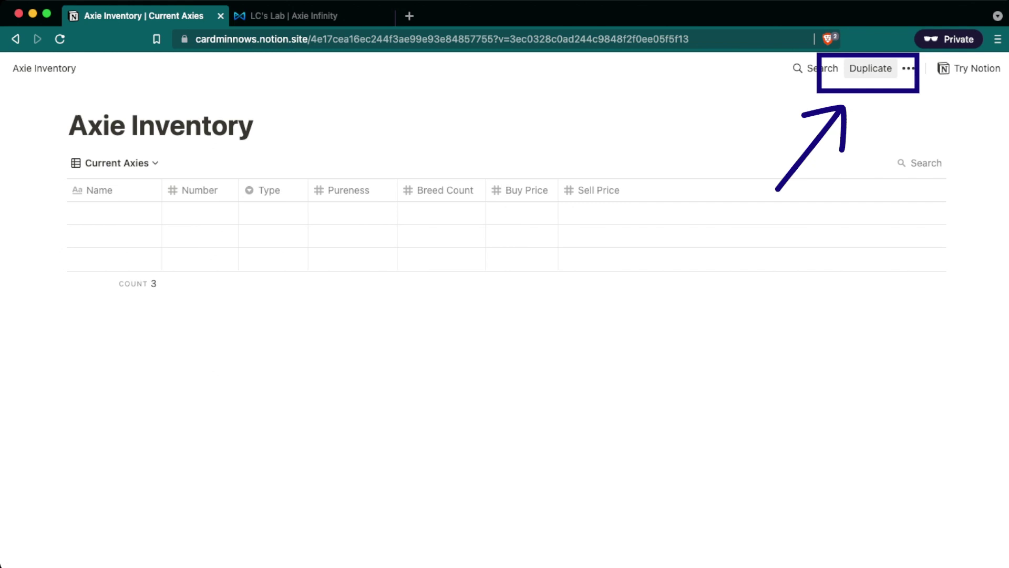
Duplicate the shared Axie Inventory template page.
click(870, 69)
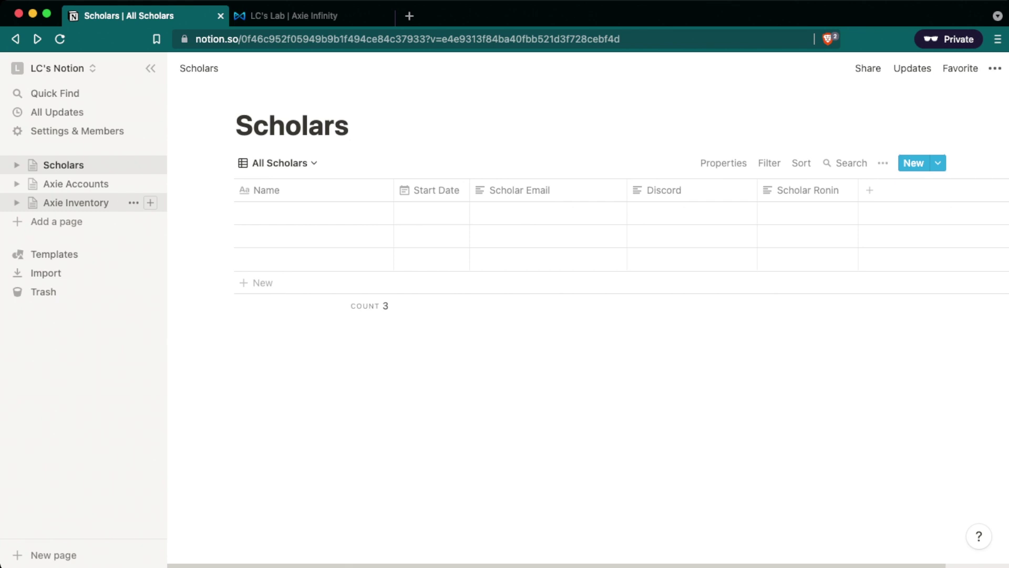
Open the copied Axie Inventory database from the sidebar.
click(76, 203)
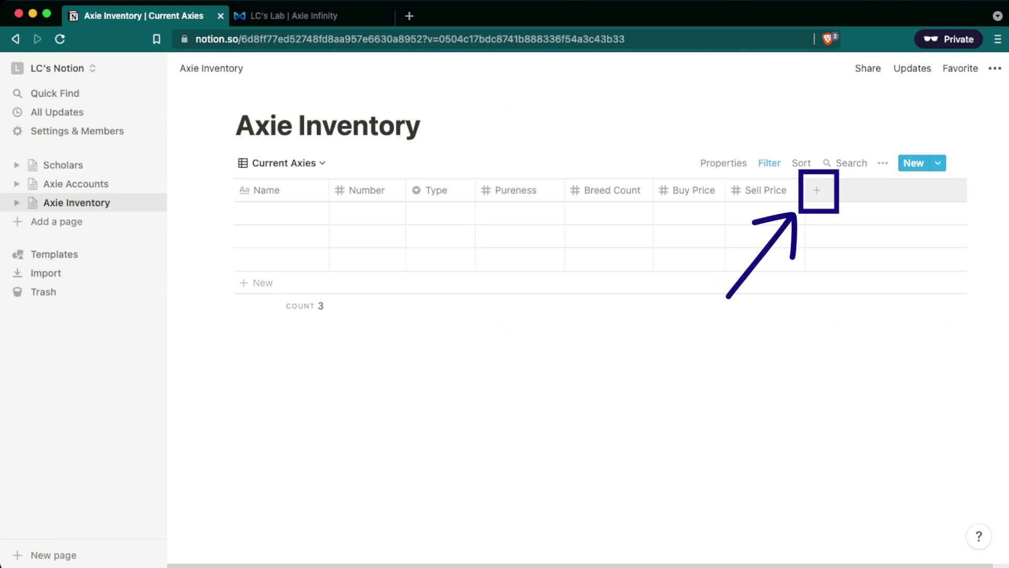
Add a relation column after Sell Price linked to Axie Accounts, named 'Acct Using Axie'.
click(816, 190)
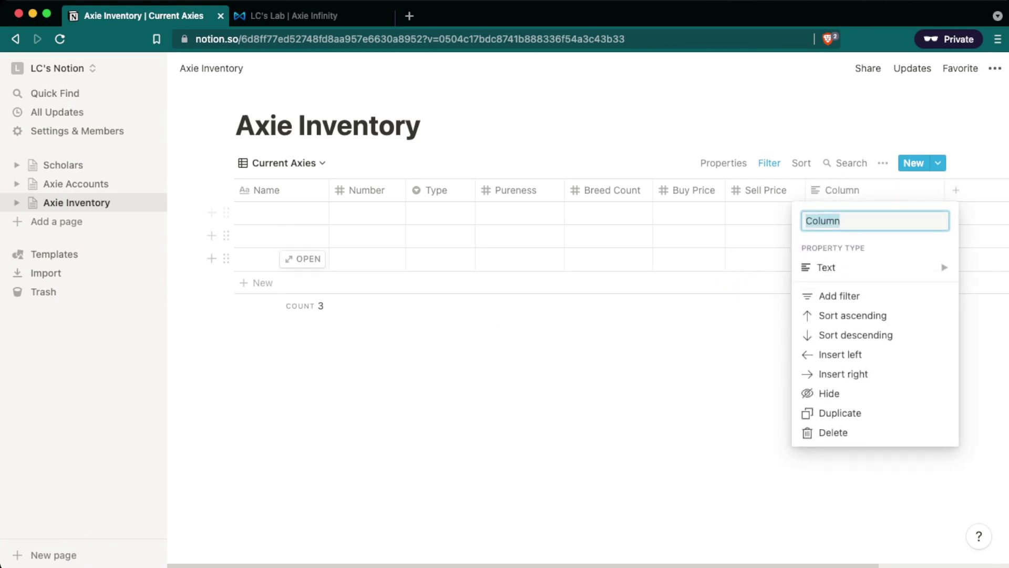
click(826, 267)
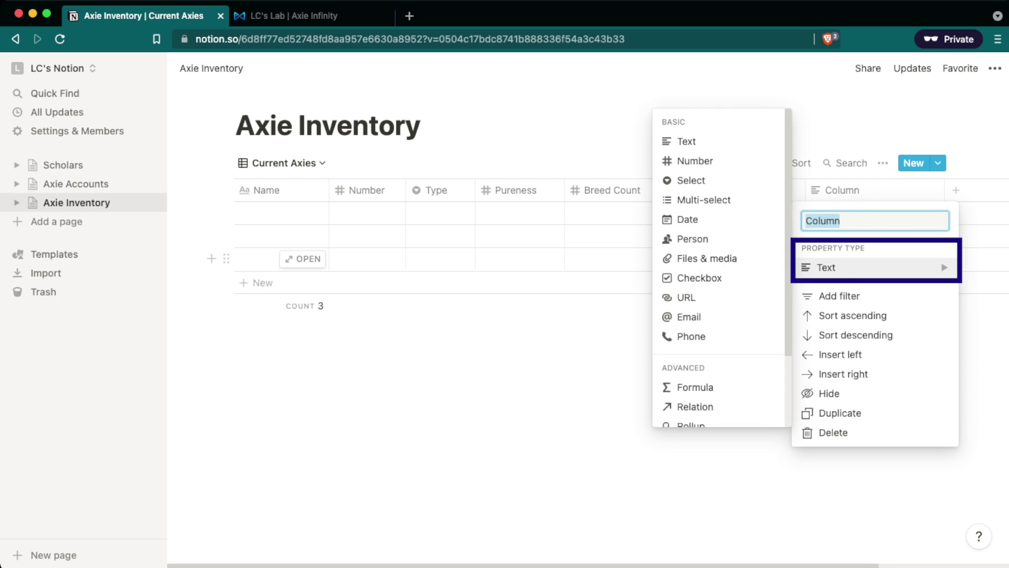
scroll(717, 326, down, 2)
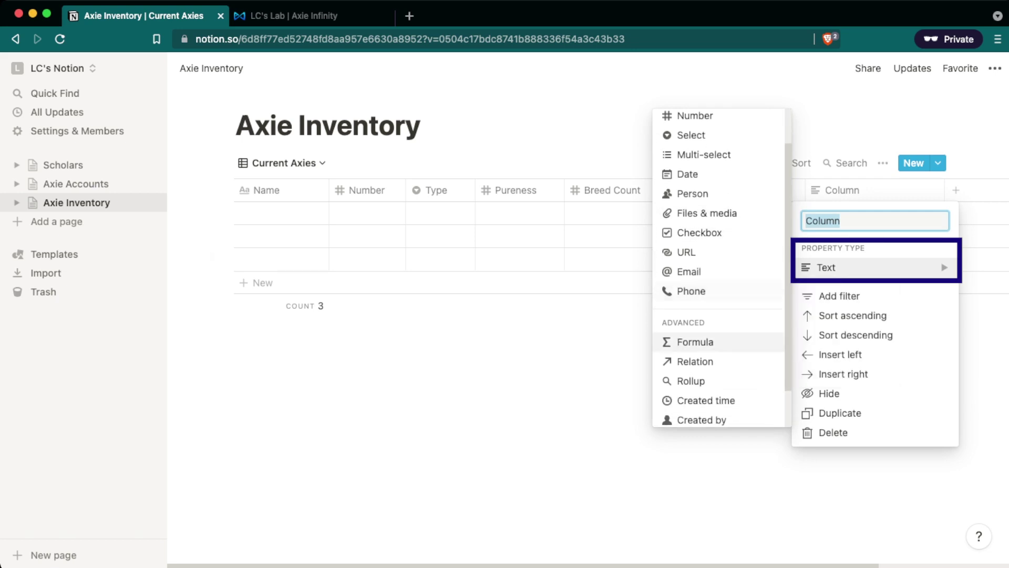
click(695, 346)
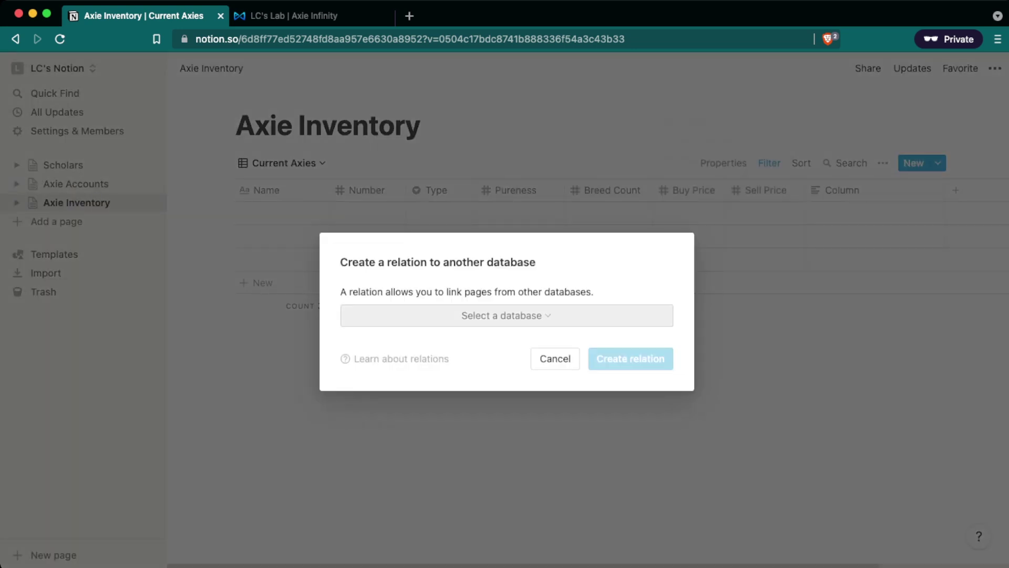
click(504, 315)
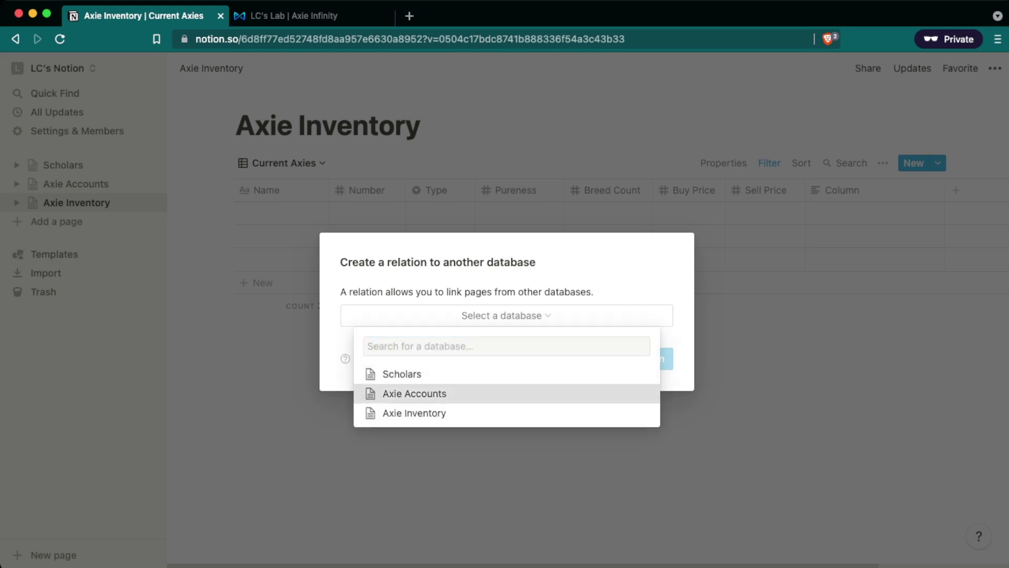
key(Return)
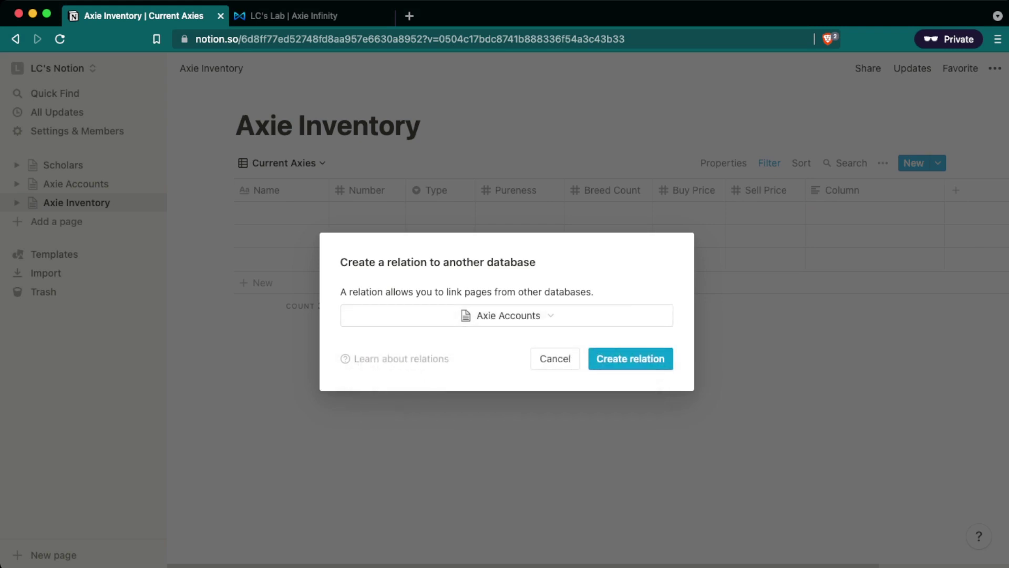
key(Return)
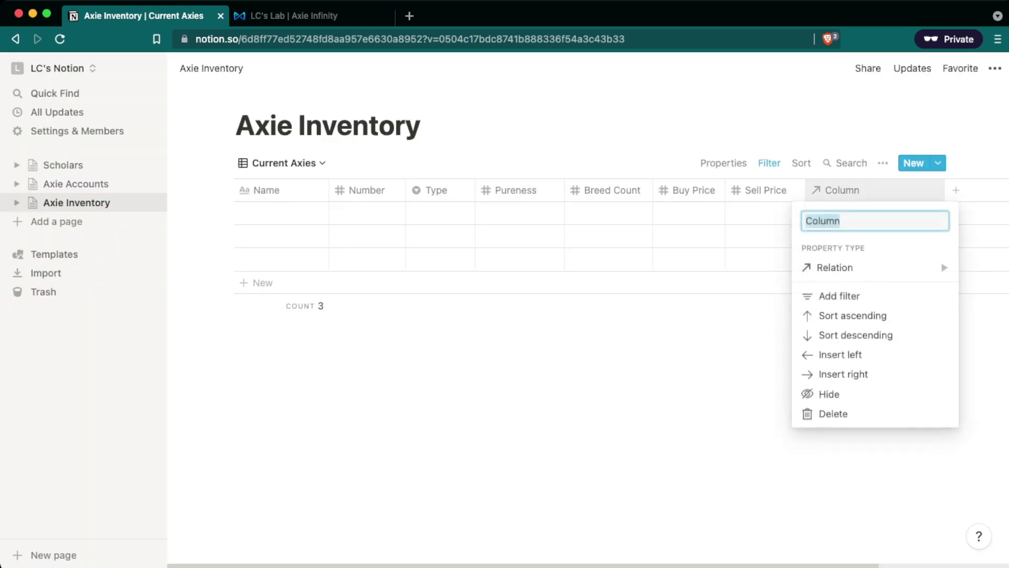
text(A)
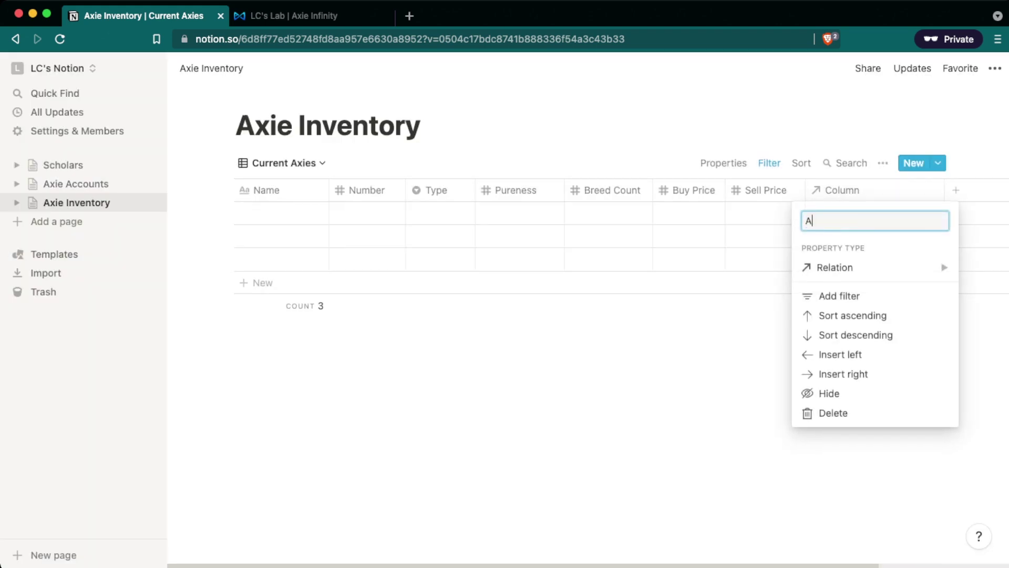
text(cct Using Axie)
key(Return)
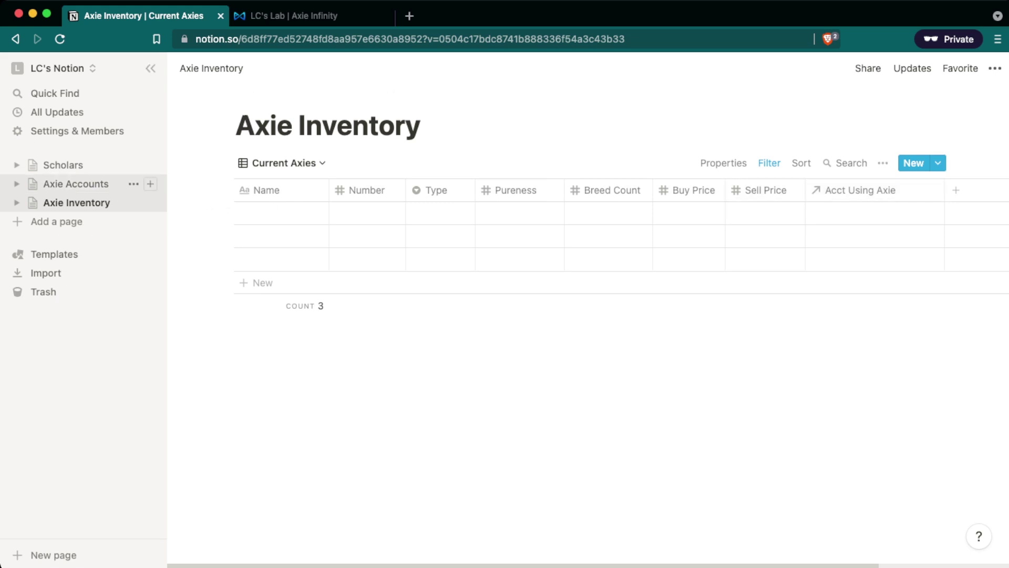
In Scholars, add a relation column after Scholar Ronin linked to Axie Accounts.
click(63, 165)
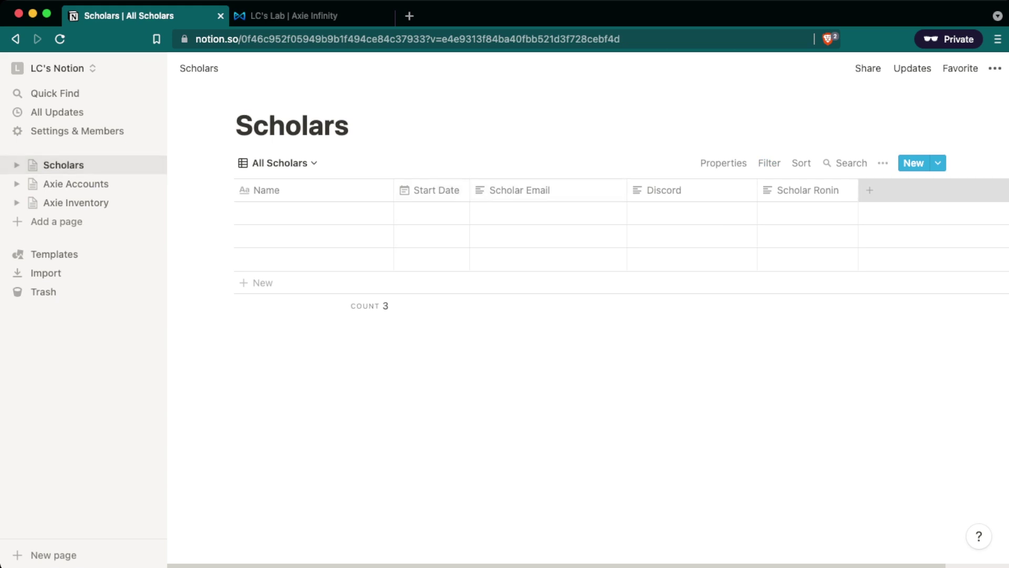
click(870, 189)
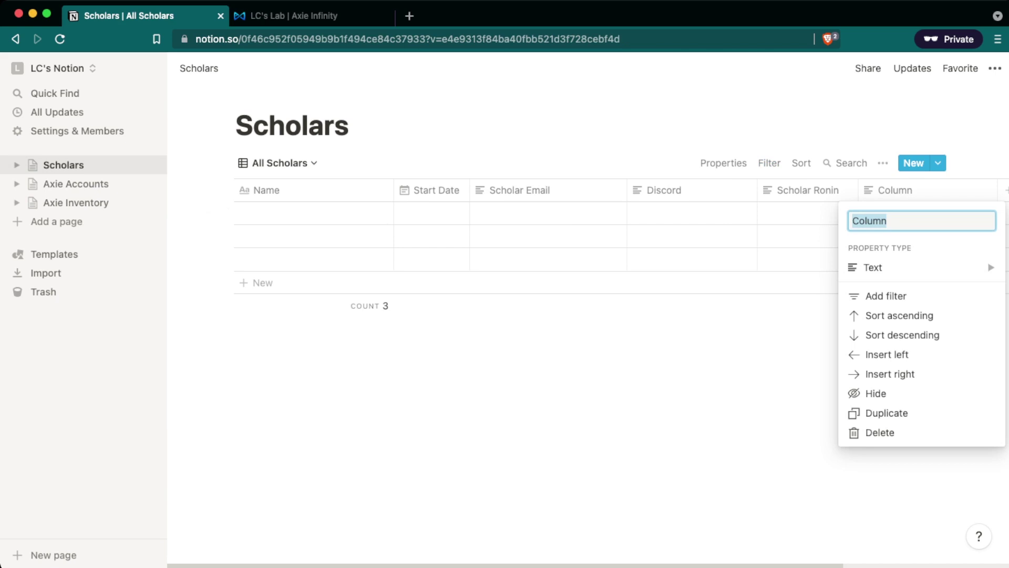
click(872, 267)
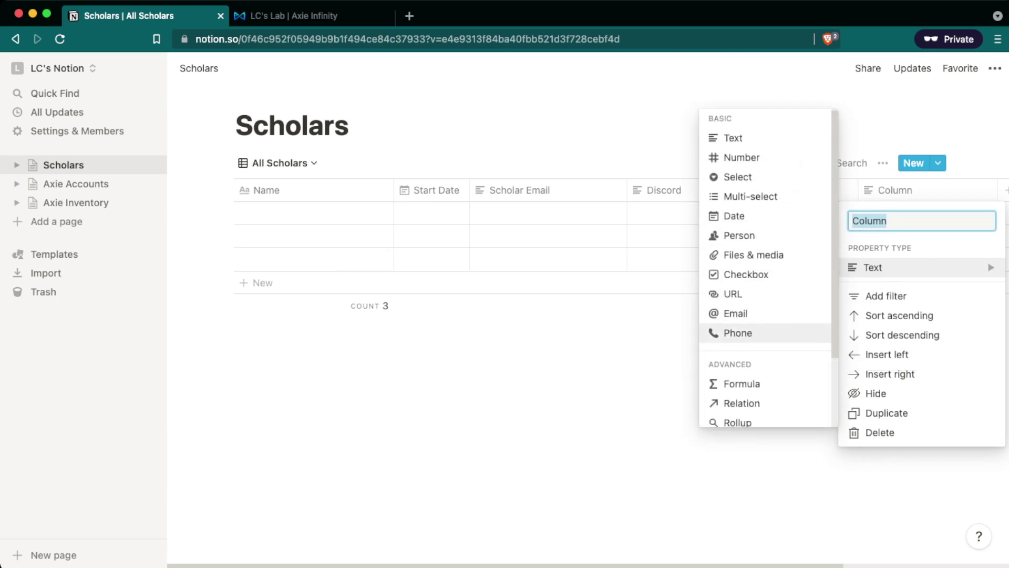
scroll(757, 392, down, 1)
click(757, 393)
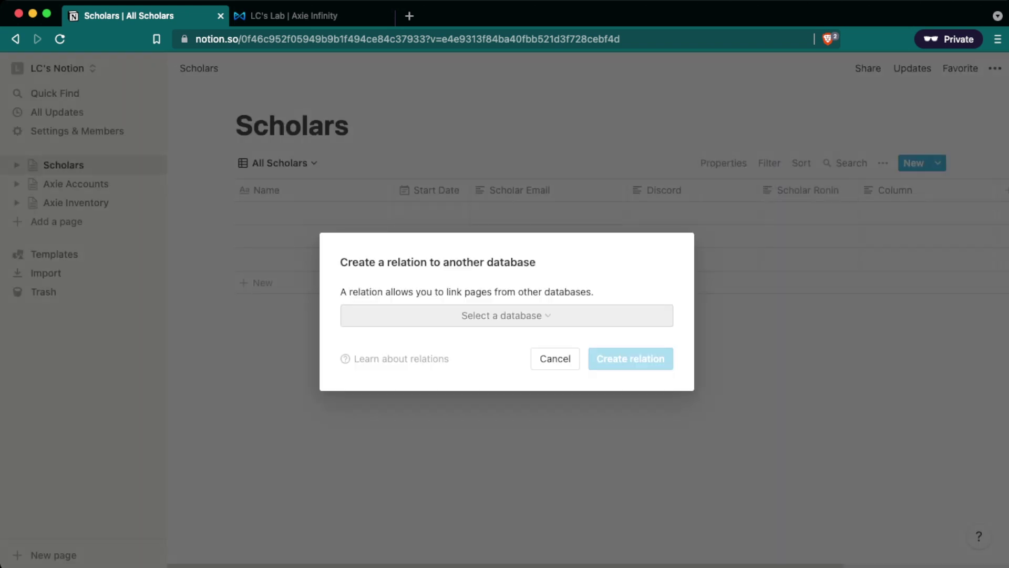
click(502, 316)
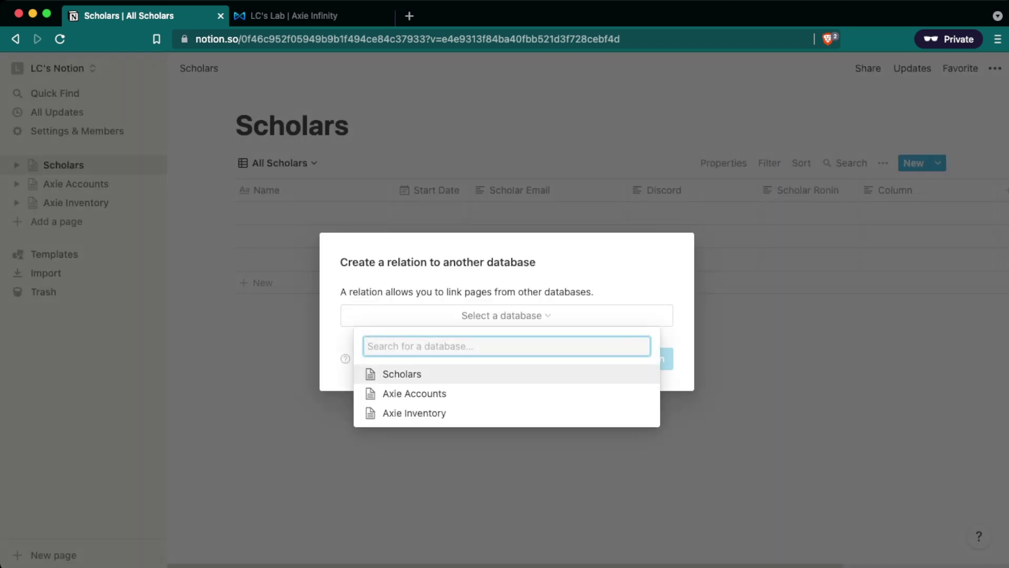
key(Return)
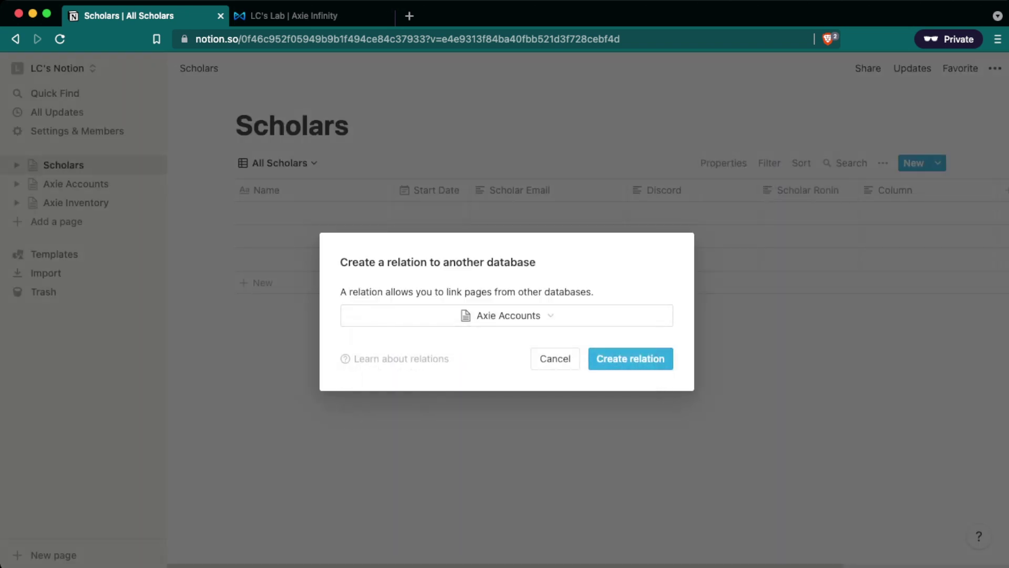
click(630, 359)
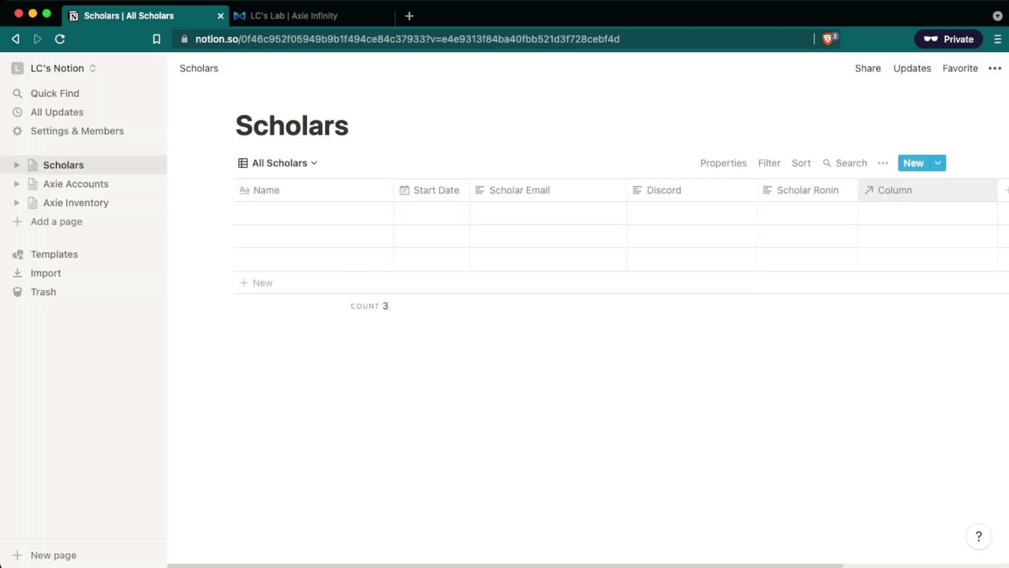
Rename the new Scholars relation column to 'Account' and go to Axie Accounts.
click(895, 190)
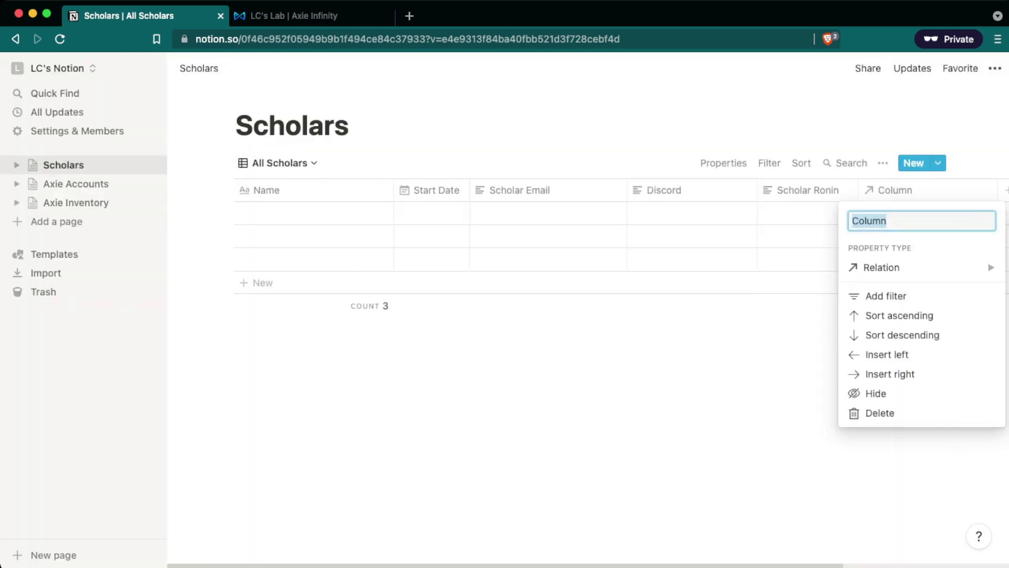
text(Account)
key(Return)
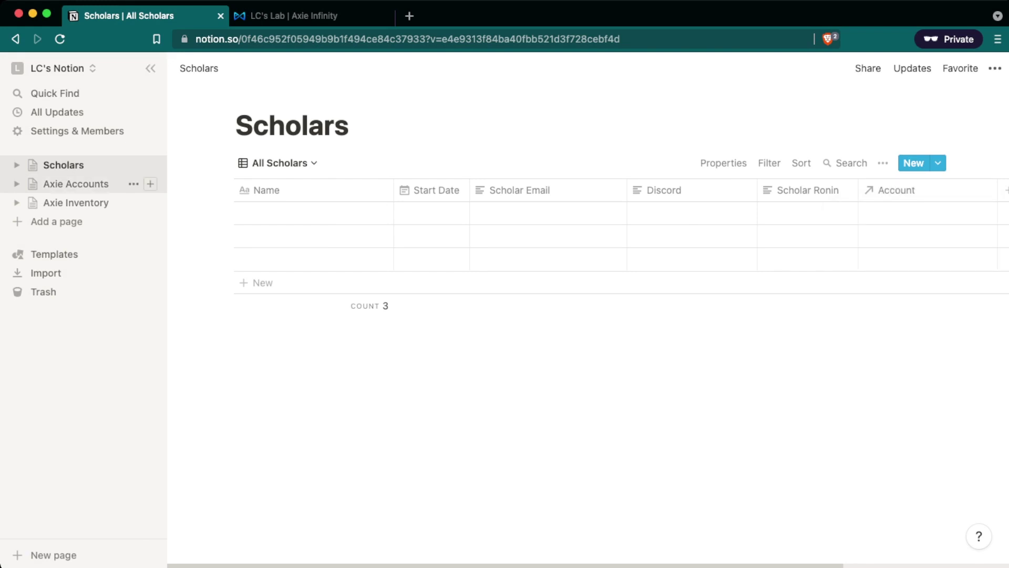
click(77, 183)
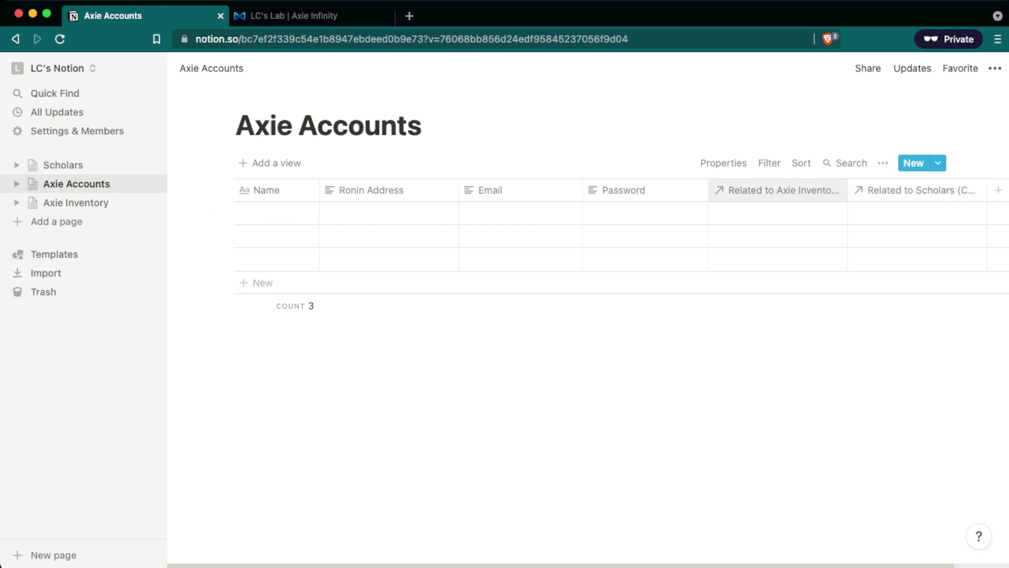
Rename Axie Accounts' relation columns to 'Axies' and 'Scholars', then return to Axie Inventory.
click(778, 190)
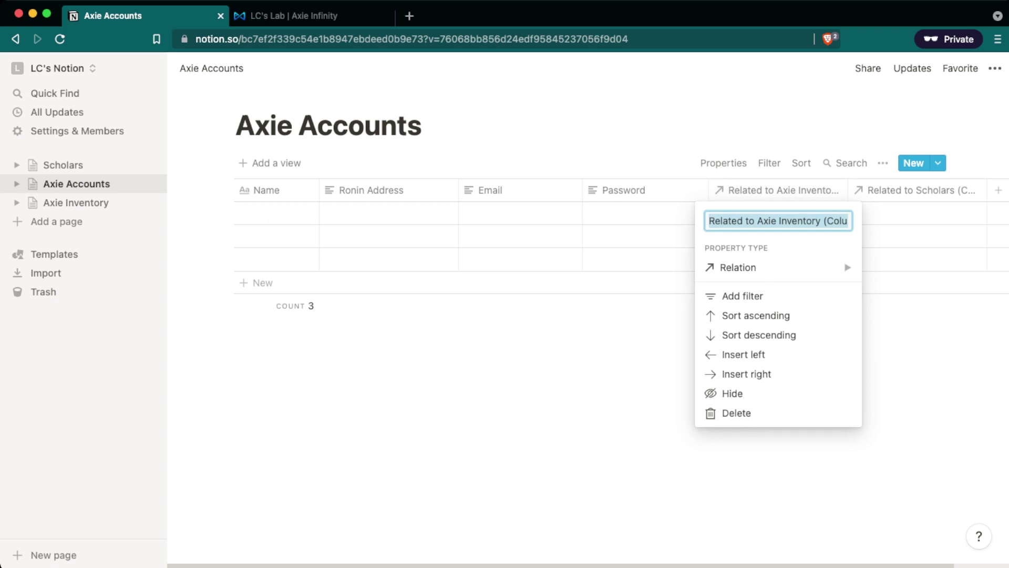
text(Axies)
key(Return)
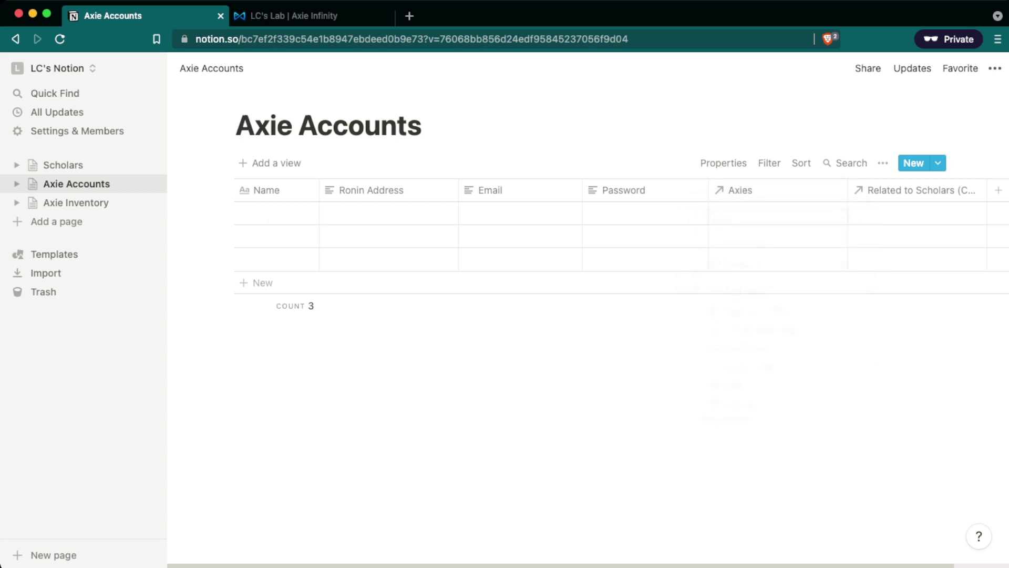
click(917, 190)
text(Scholars)
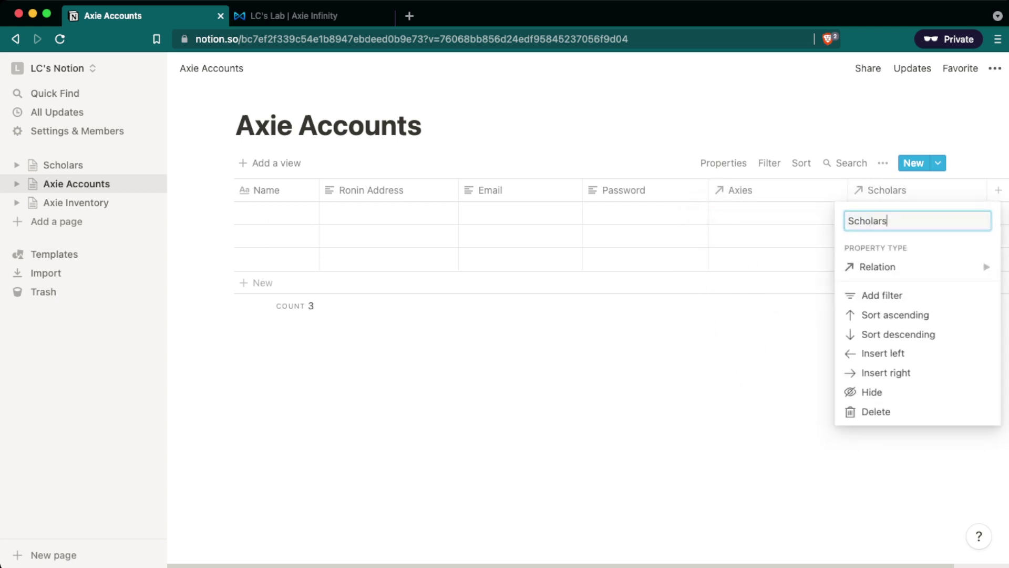
key(Return)
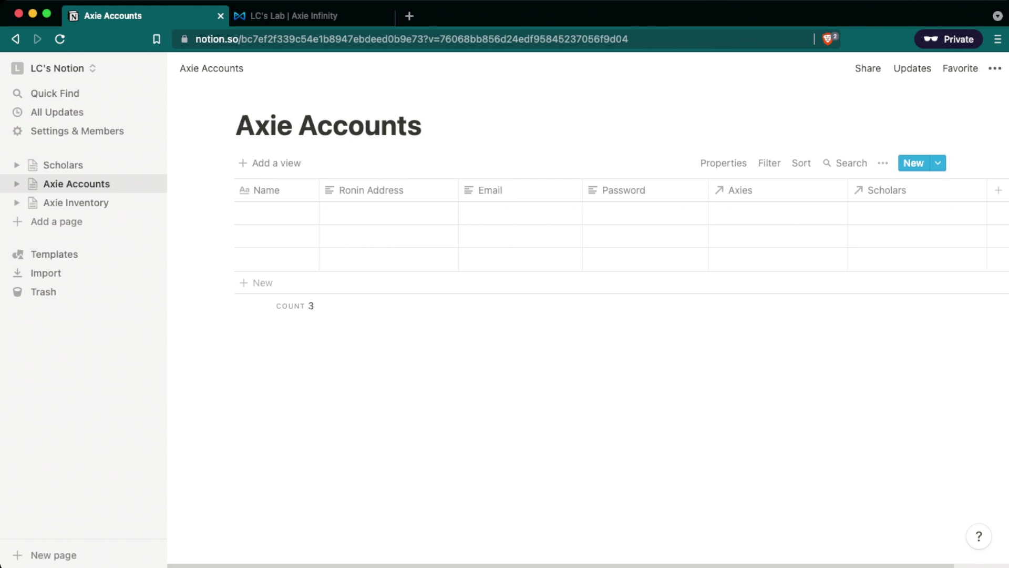
click(76, 202)
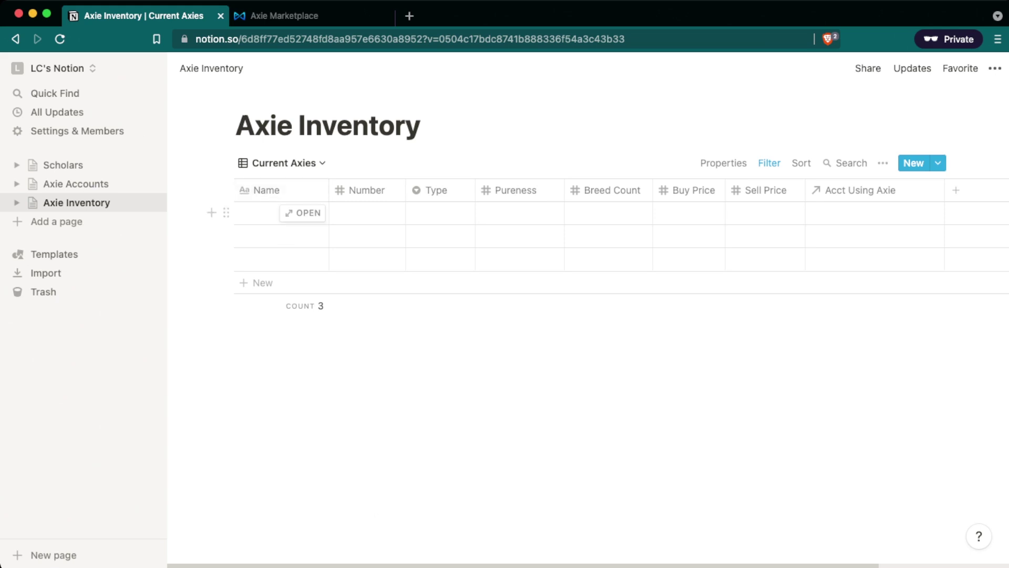
Open the first Axie Inventory row as a page and view the 9-Axie marketplace profile.
click(302, 212)
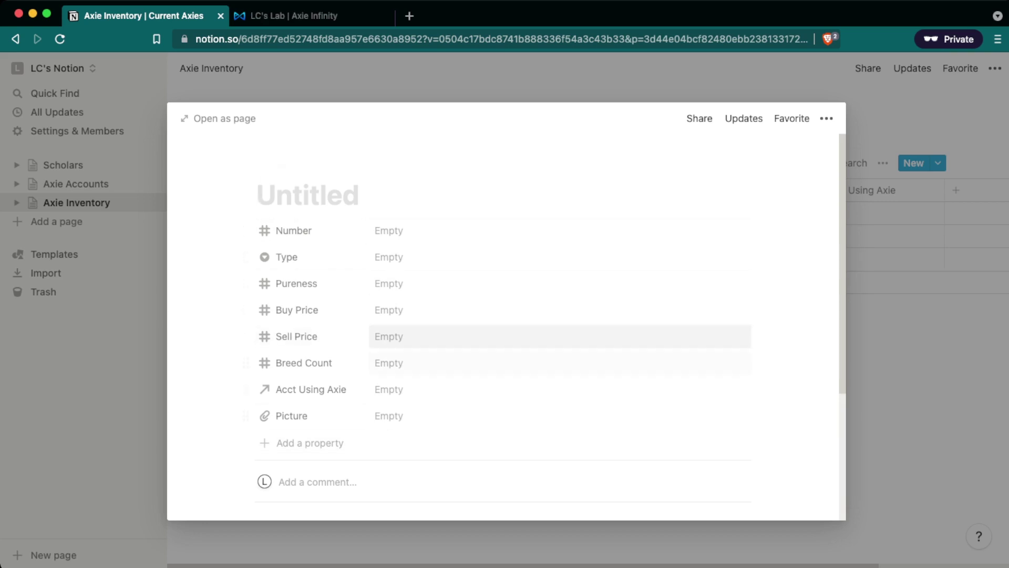
key(ctrl+Tab)
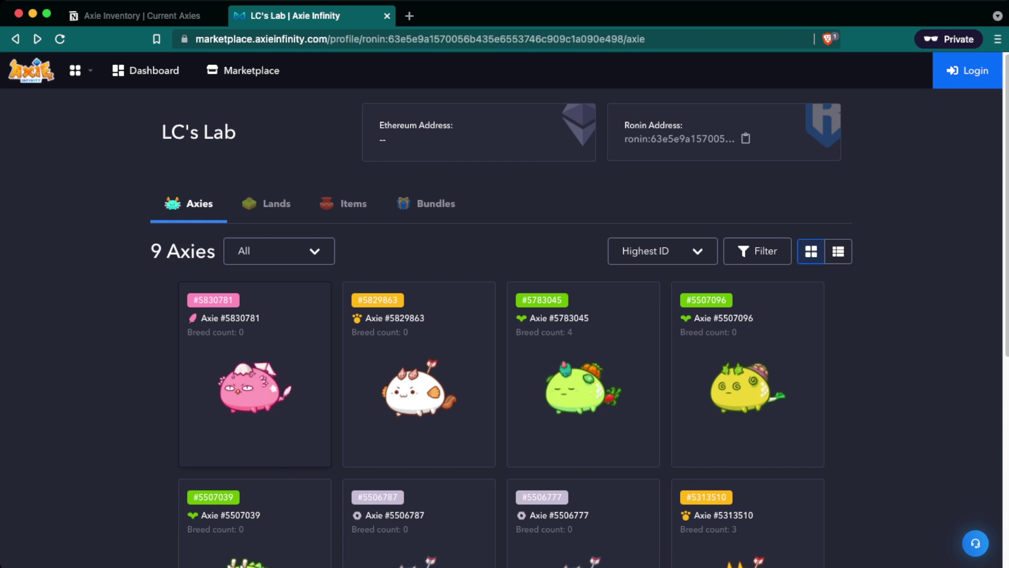
Title the new entry 'BS K1' with Number 5830781 and Type Bird, matching the marketplace Axie.
click(255, 375)
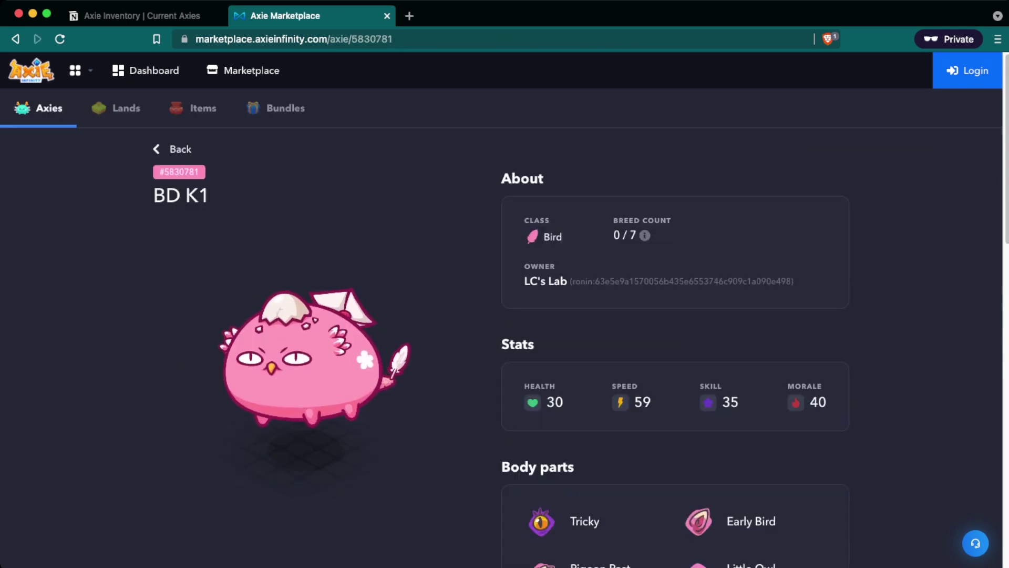
click(137, 16)
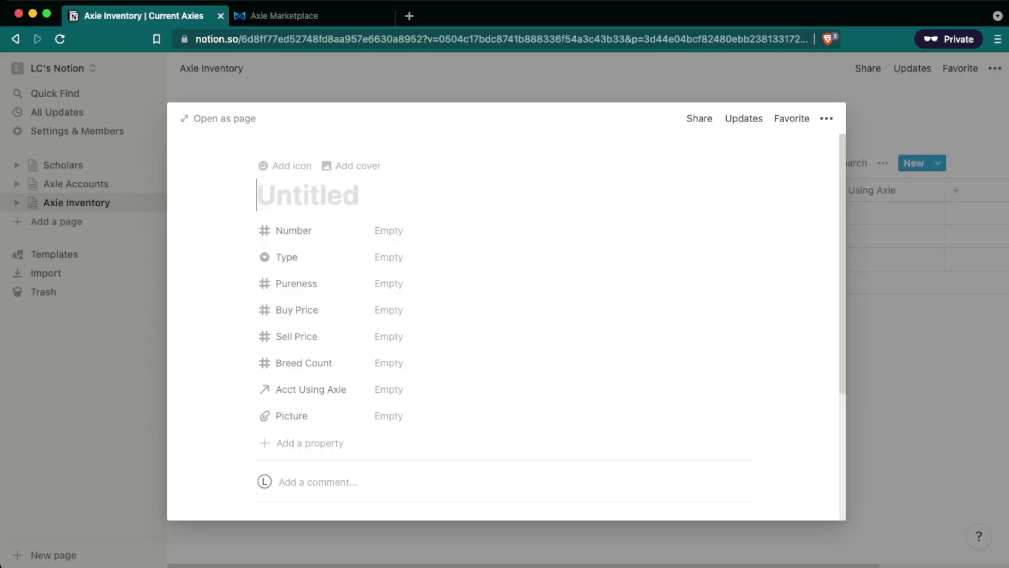
text(BS K1)
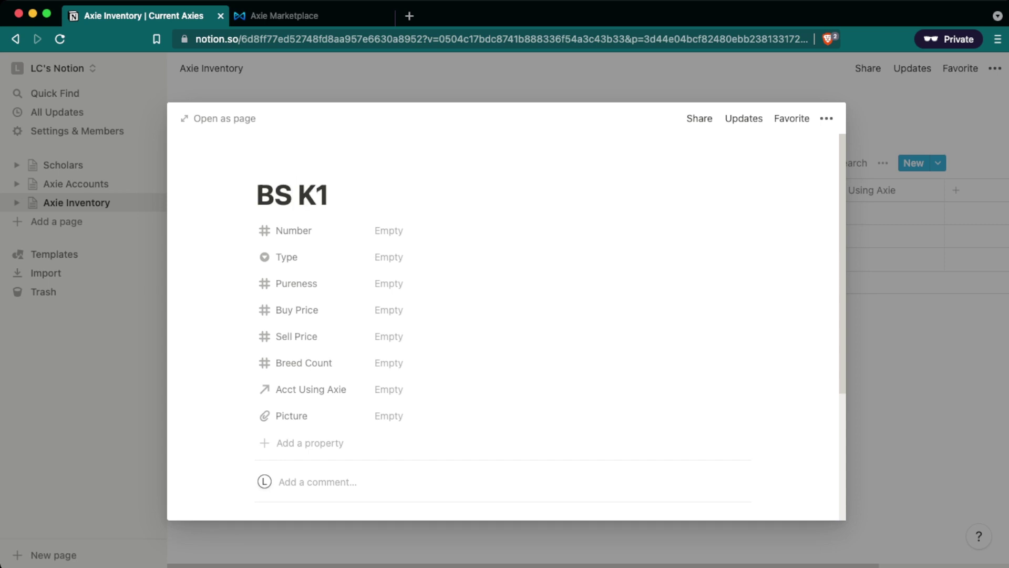
click(284, 16)
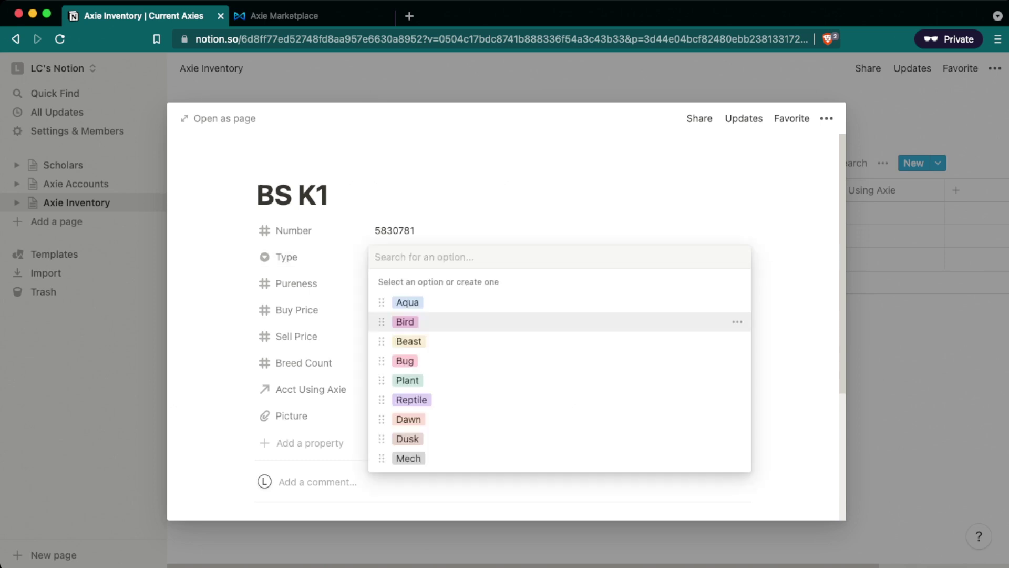
click(389, 257)
click(405, 321)
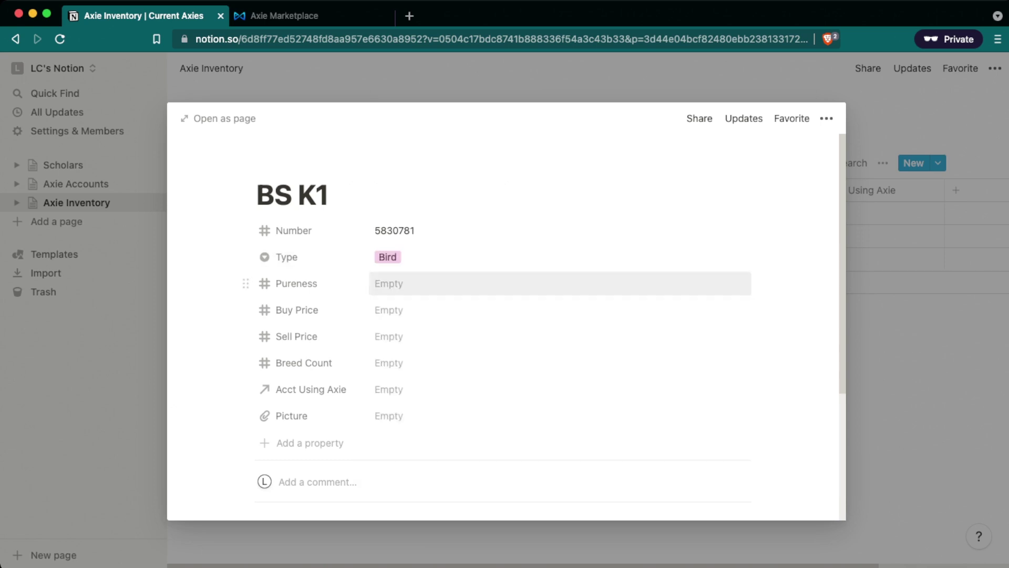
scroll(545, 327, down, 1)
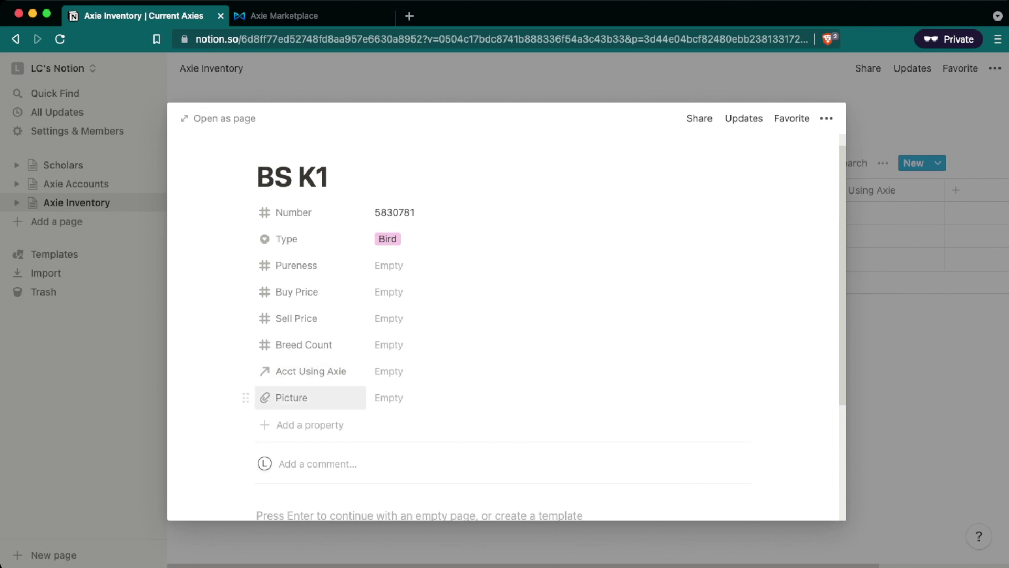
click(284, 16)
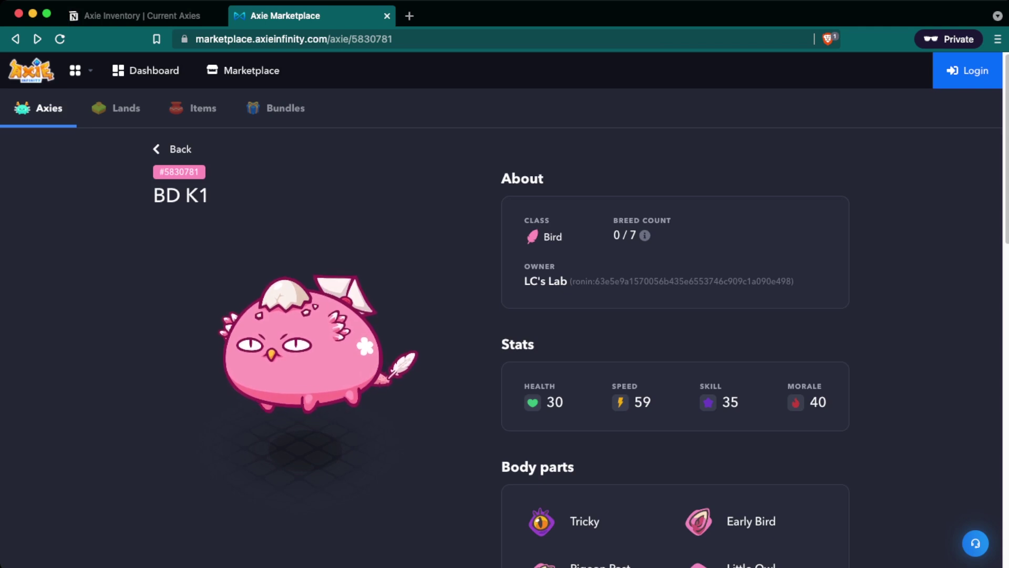
scroll(675, 347, down, 12)
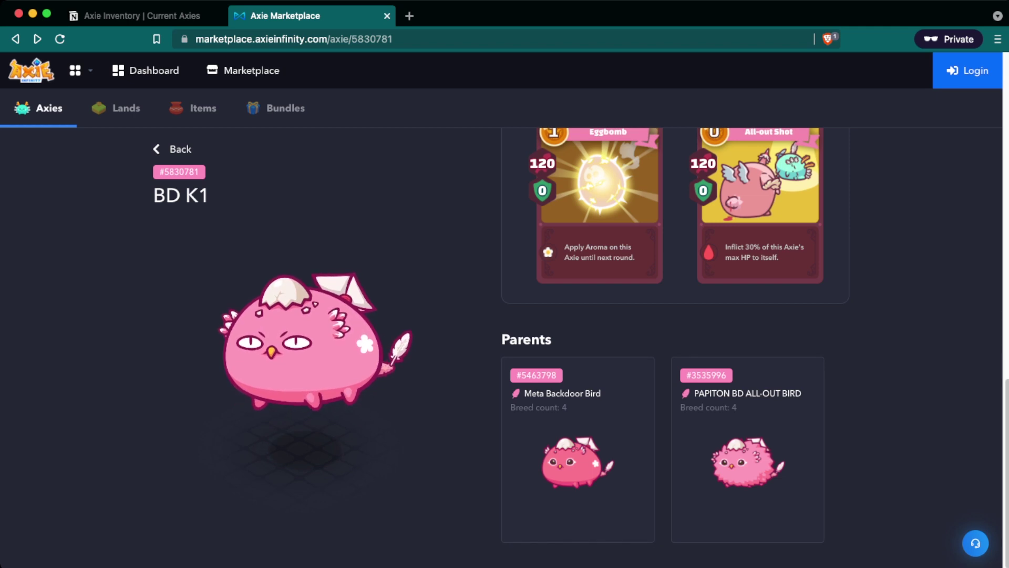
scroll(675, 347, up, 2)
key(ctrl+shift+Tab)
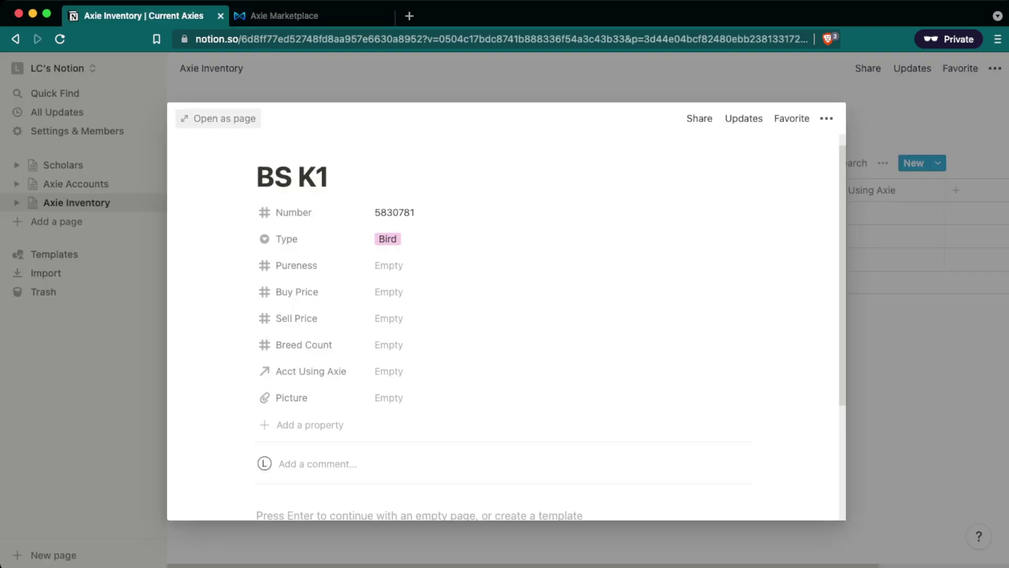
Enter Breed Count 0 for BS K1 and copy the pink Axie's image address from the marketplace.
click(389, 344)
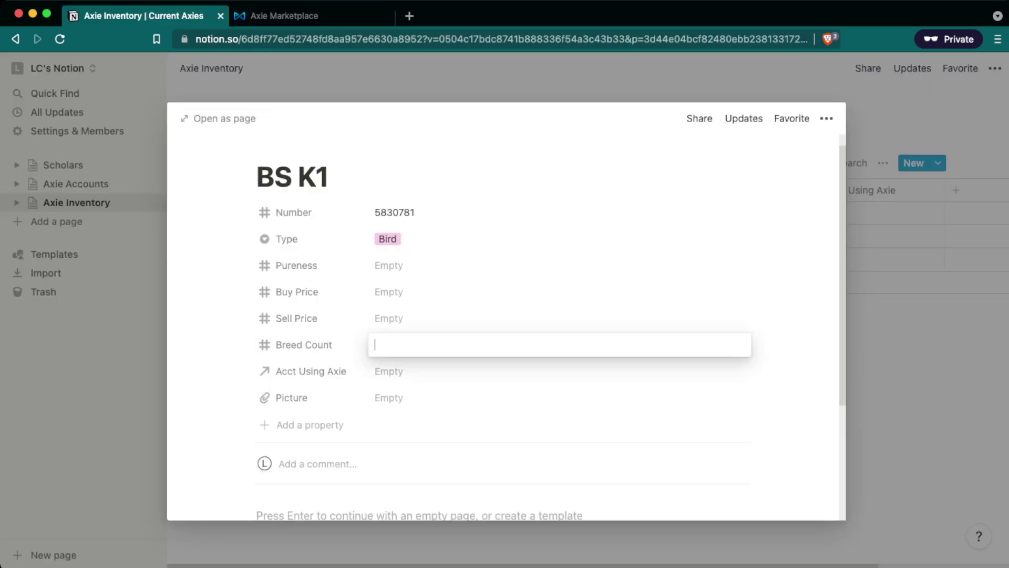
key(Return)
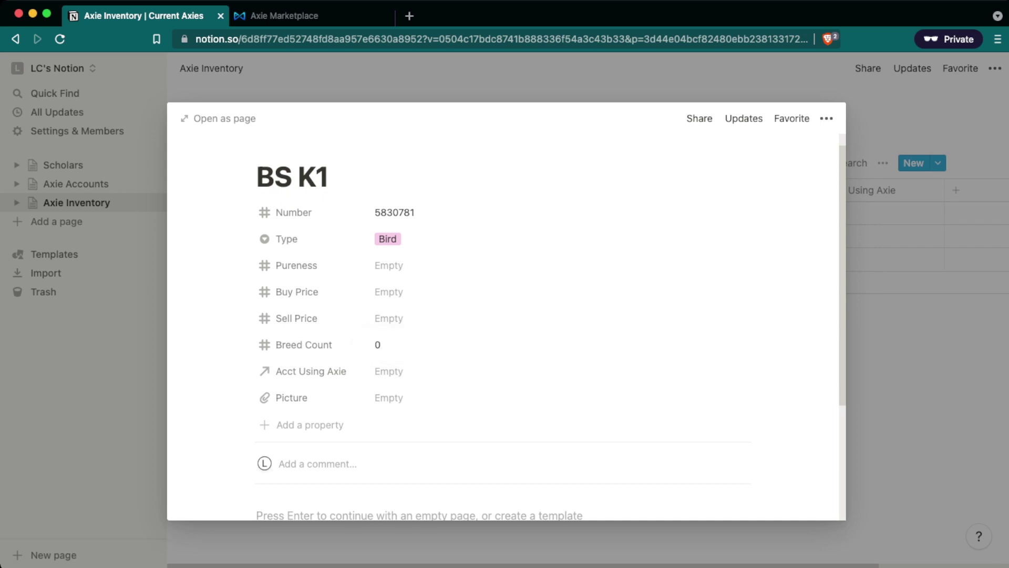
key(ctrl+Tab)
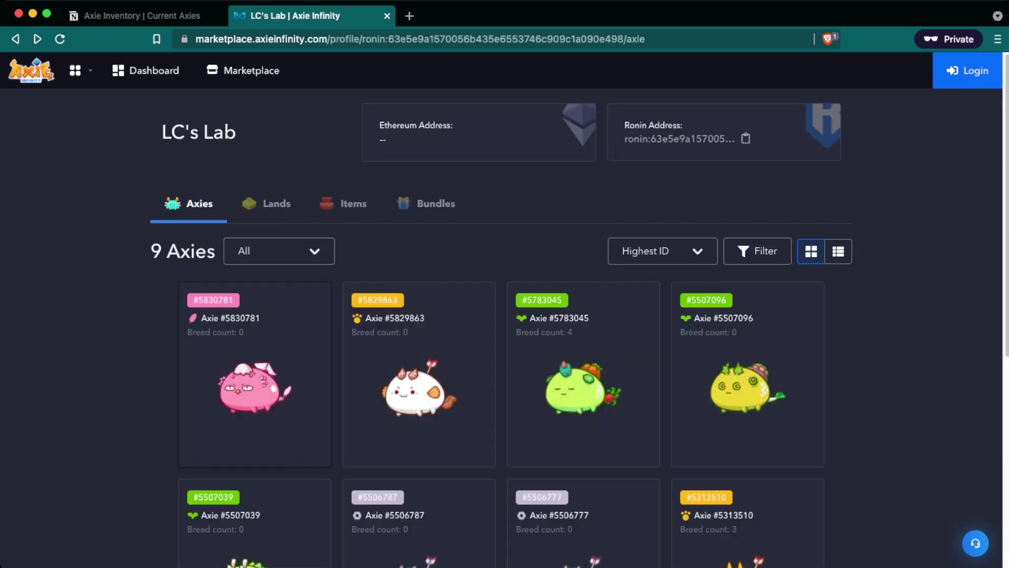
scroll(255, 289, down, 3)
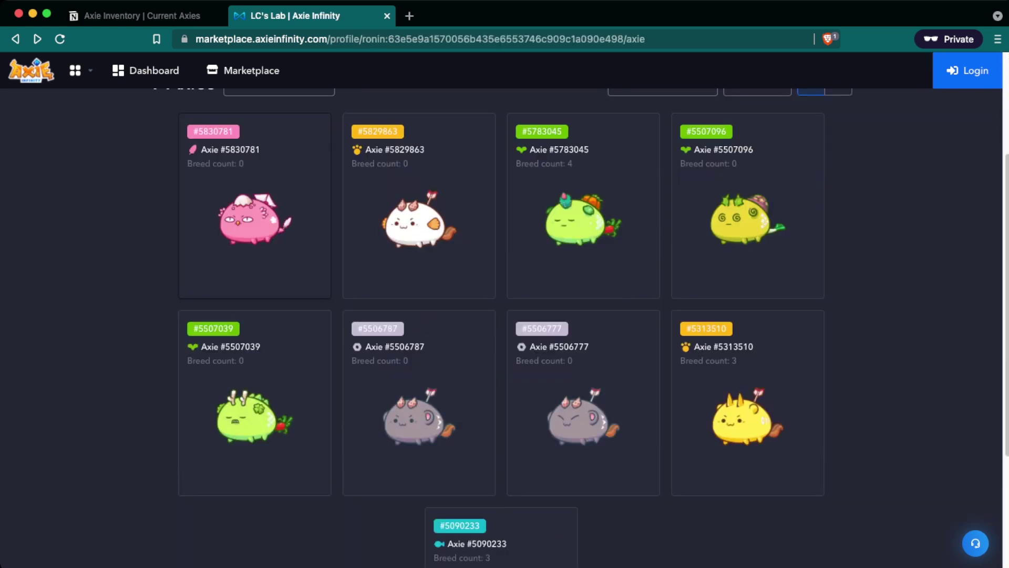
right_click(304, 247)
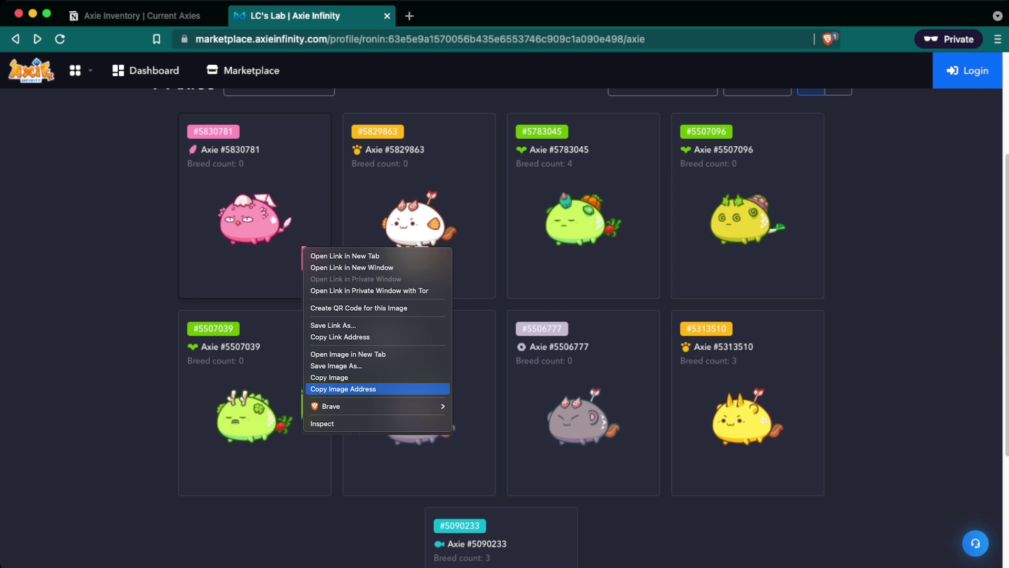
click(344, 389)
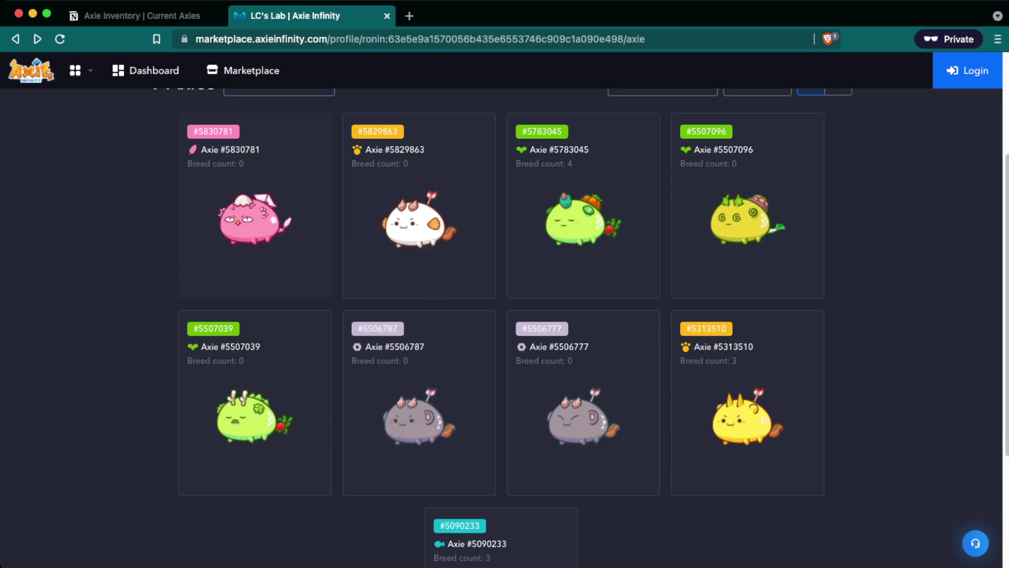
click(137, 16)
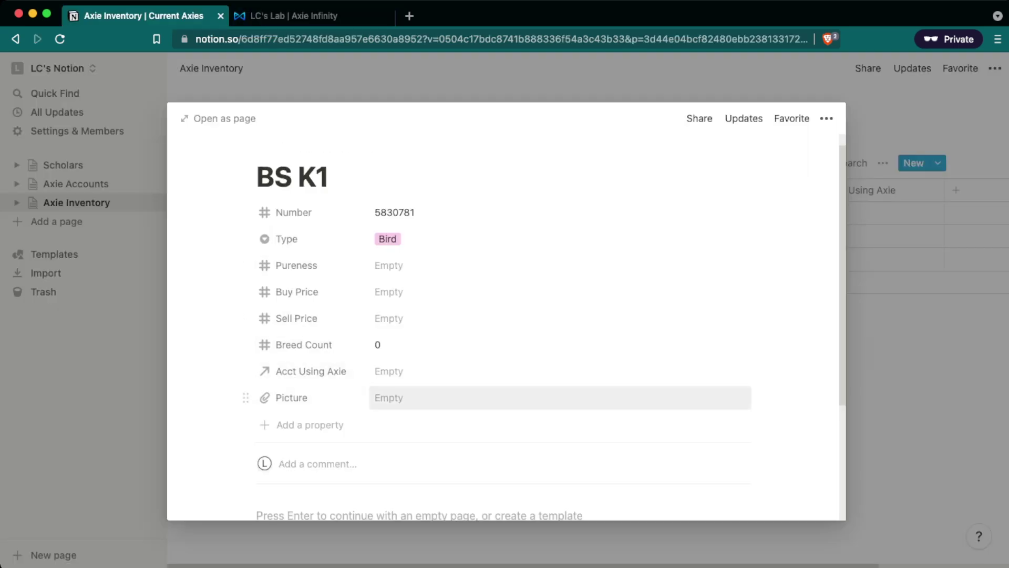
click(399, 398)
Embed the copied pink Axie image link as BS K1's Picture and close the page.
click(534, 423)
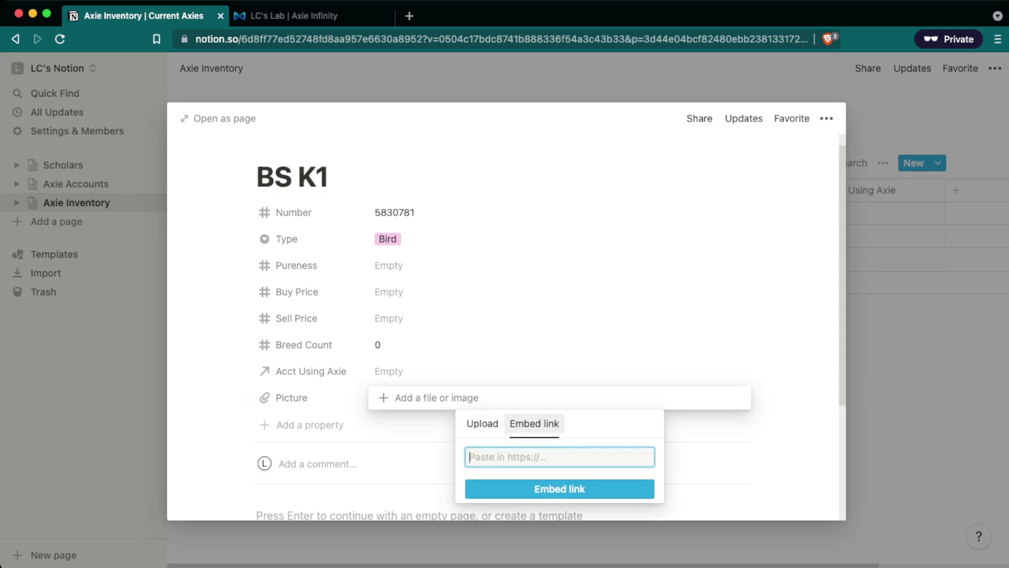
key(super+v)
key(Return)
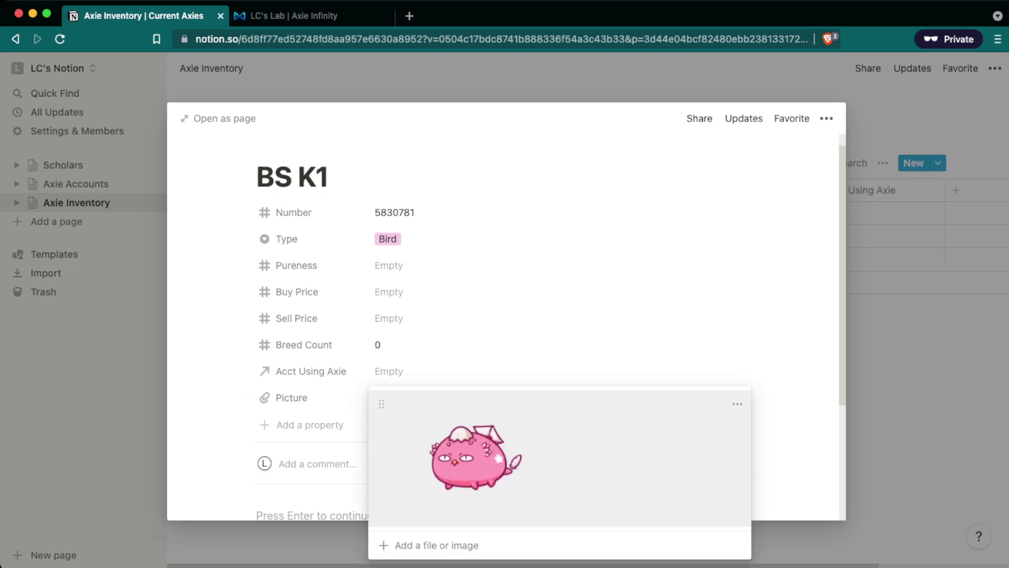
key(Escape)
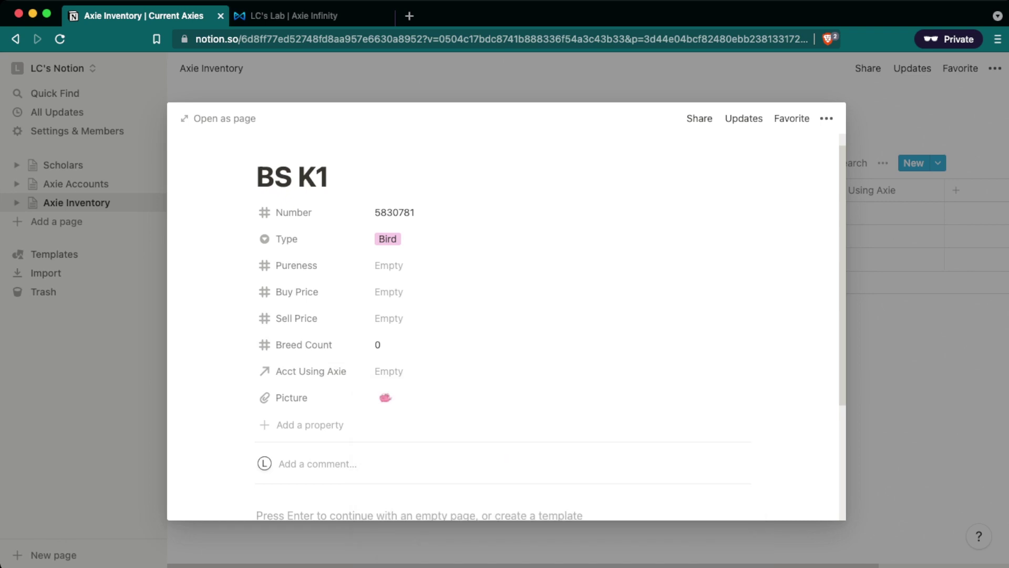
key(Escape)
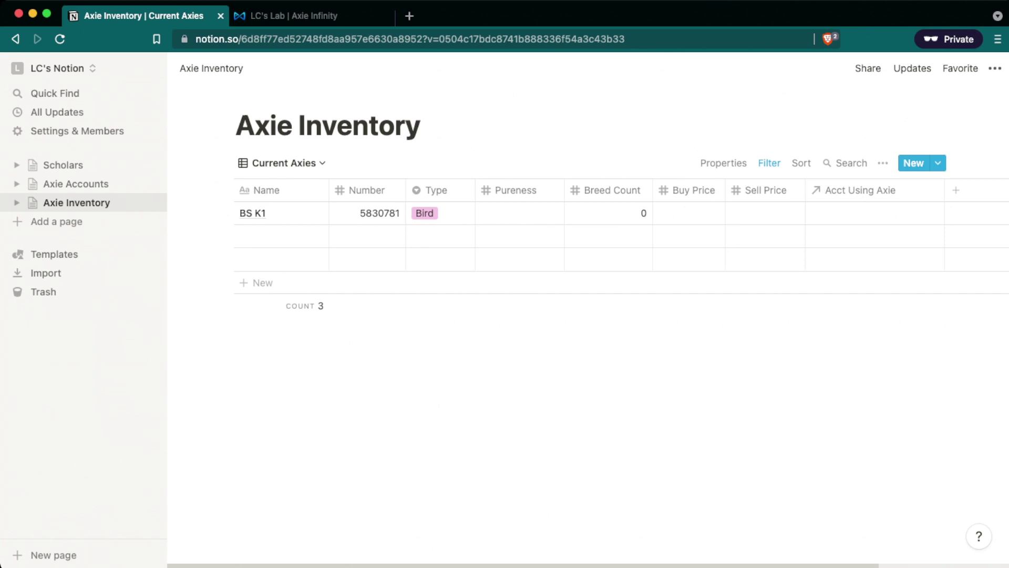
Fill in the BS O3, P P1 (Plant) and BS N3 (Mech) rows with their details.
key(super+z)
key(super+z)
key(super+z)
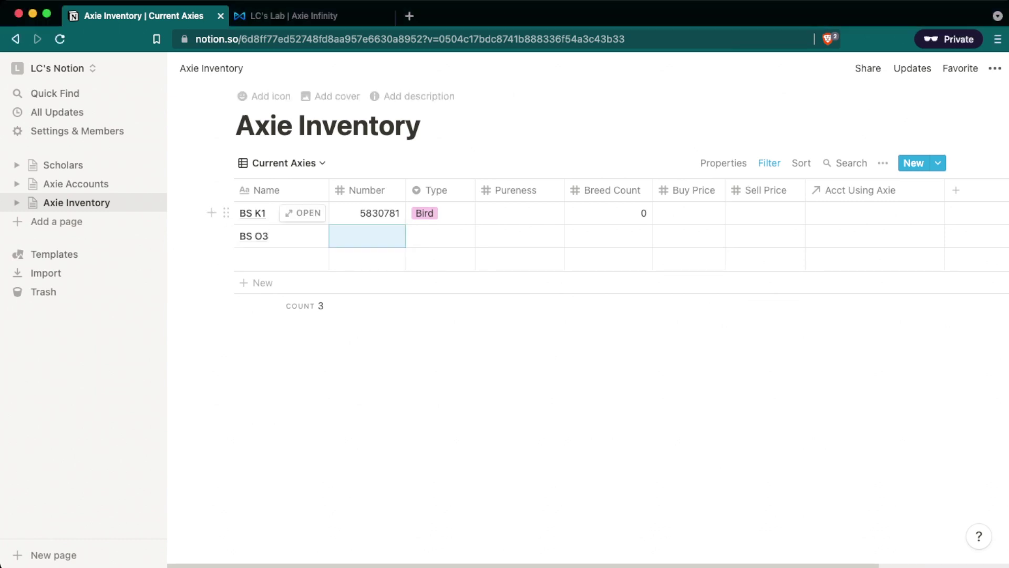
key(super+z)
key(super+z)
key(super+z)
key(super+z)
key(super+z)
key(super+z)
key(super+z)
key(super+z)
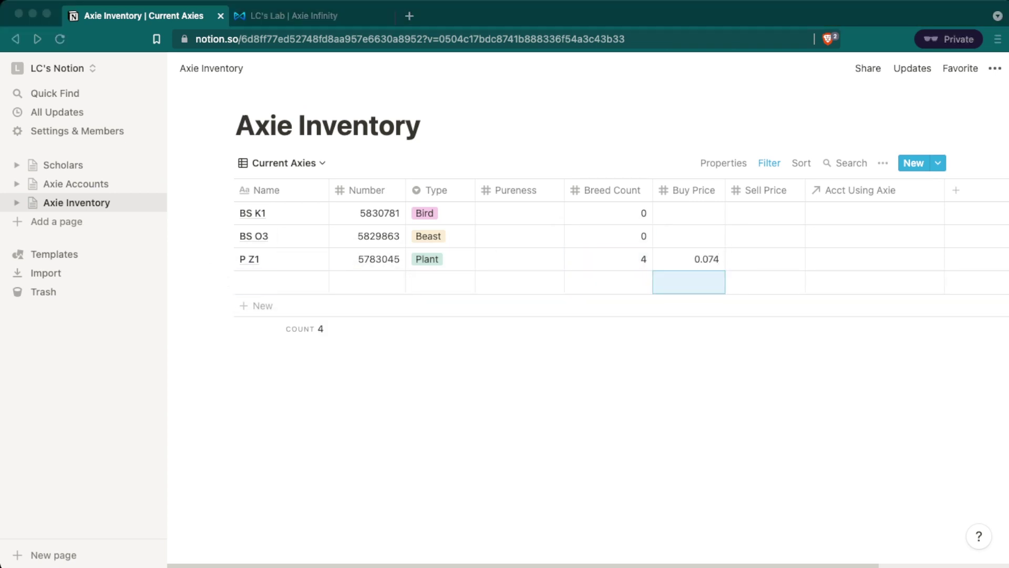
key(super+z)
key(super+z)
key(super+z)
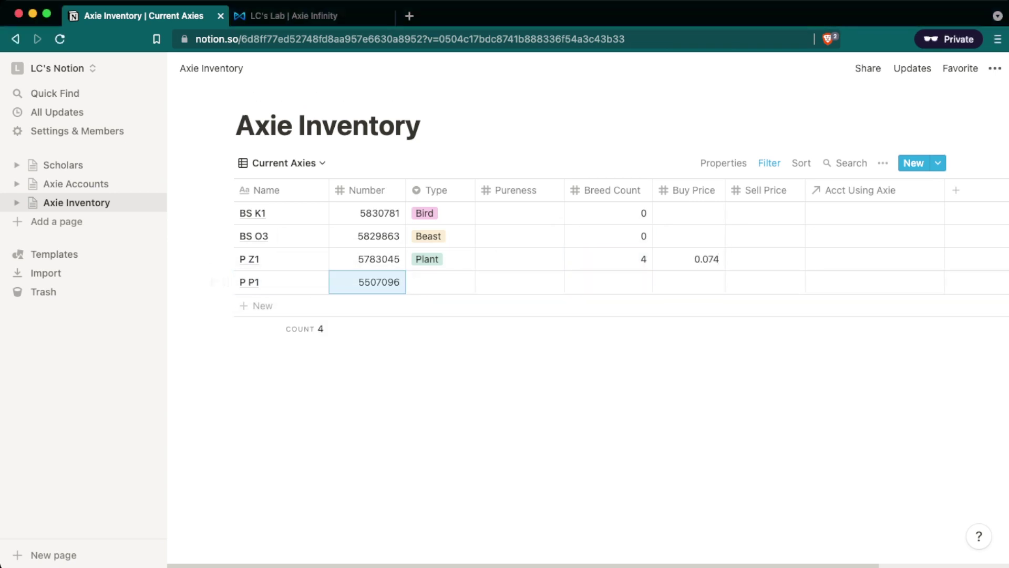
key(super+z)
key(super+z)
key(super+z)
key(super+z)
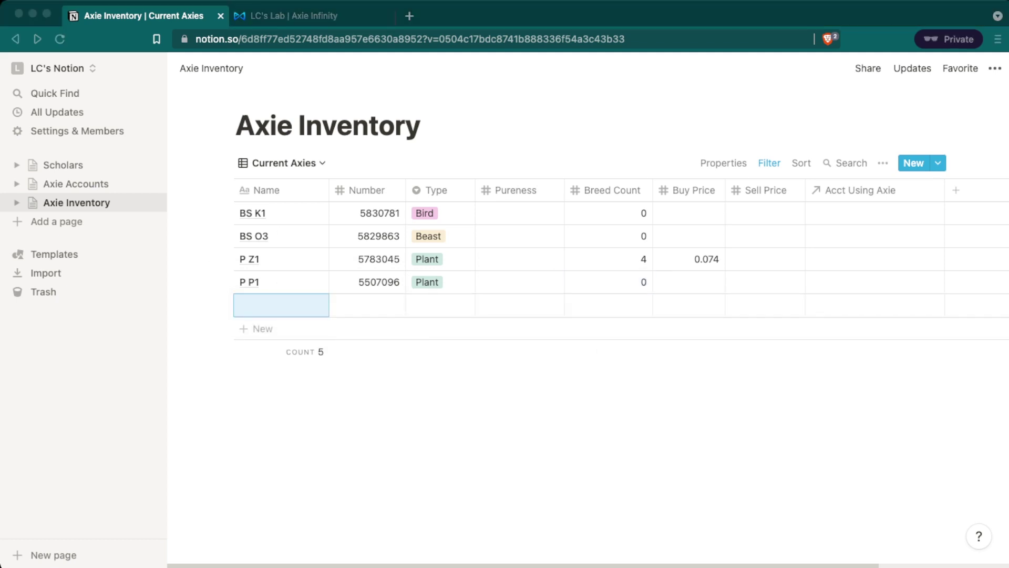
key(super+z)
key(super+z)
key(super+z)
key(super+z)
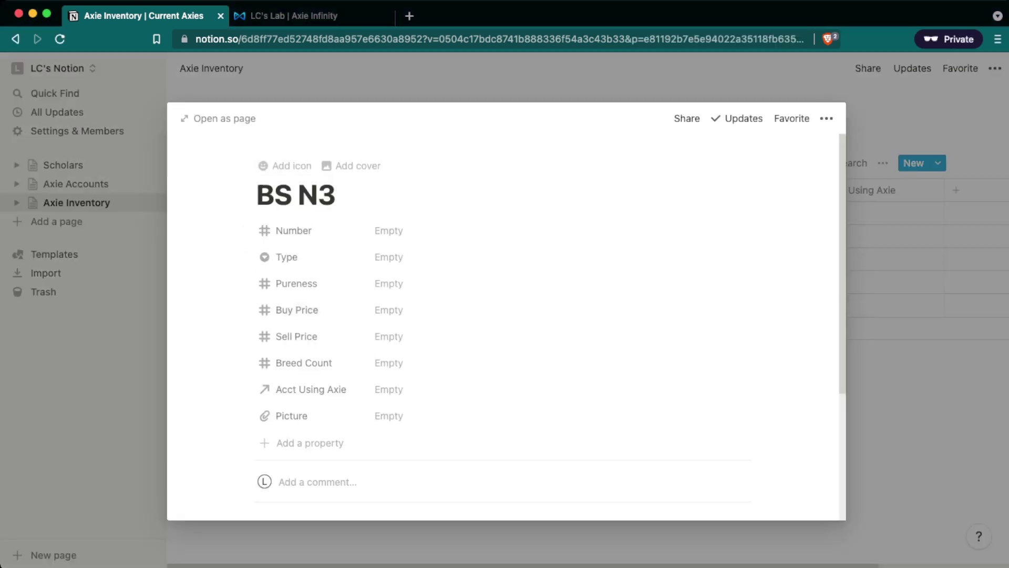
key(super+z)
key(super+z)
key(super+z)
key(super+z)
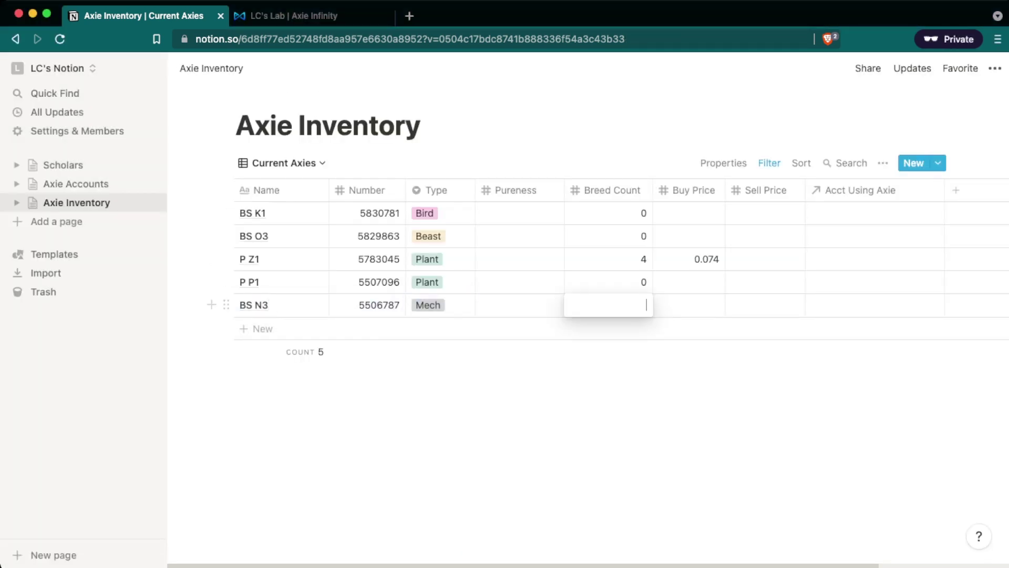
Complete a sixth row as A1: Aqua, breed count 3, buy price 0.064; then open Axie Accounts.
key(super+z)
key(super+z)
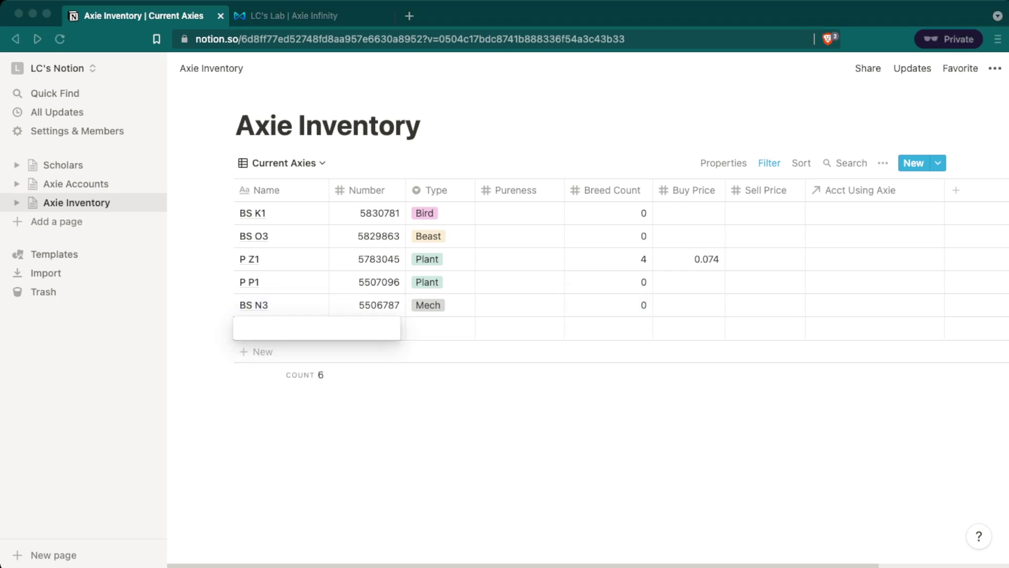
key(super+z)
key(super+z)
key(super+z)
key(super+z)
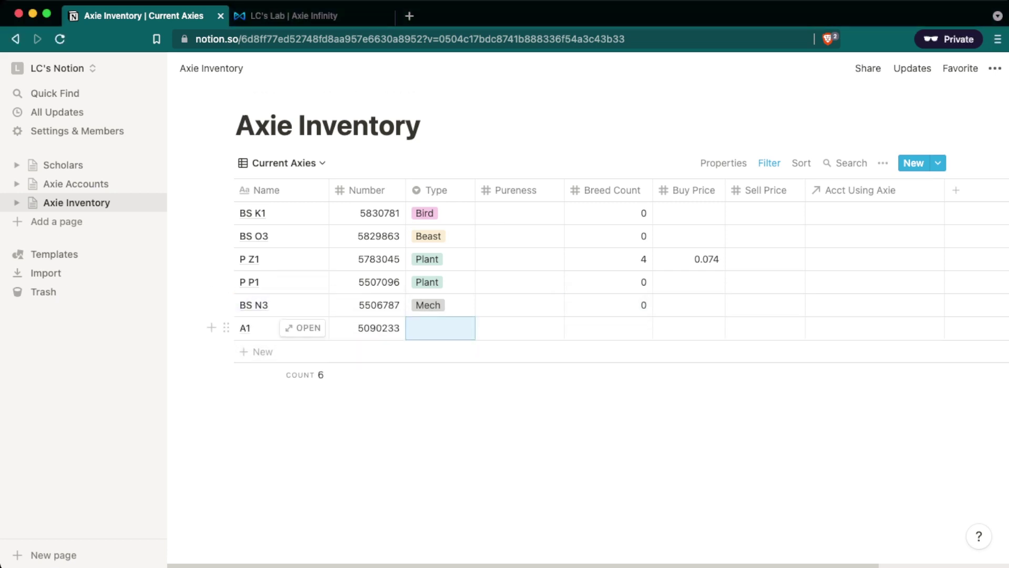
key(super+z)
key(super+z)
key(super+z)
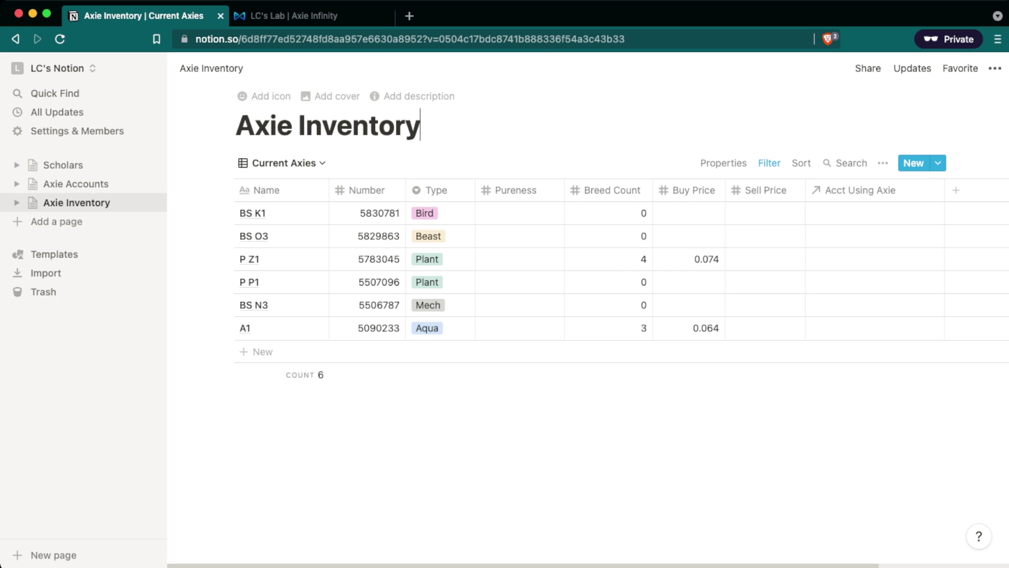
click(77, 183)
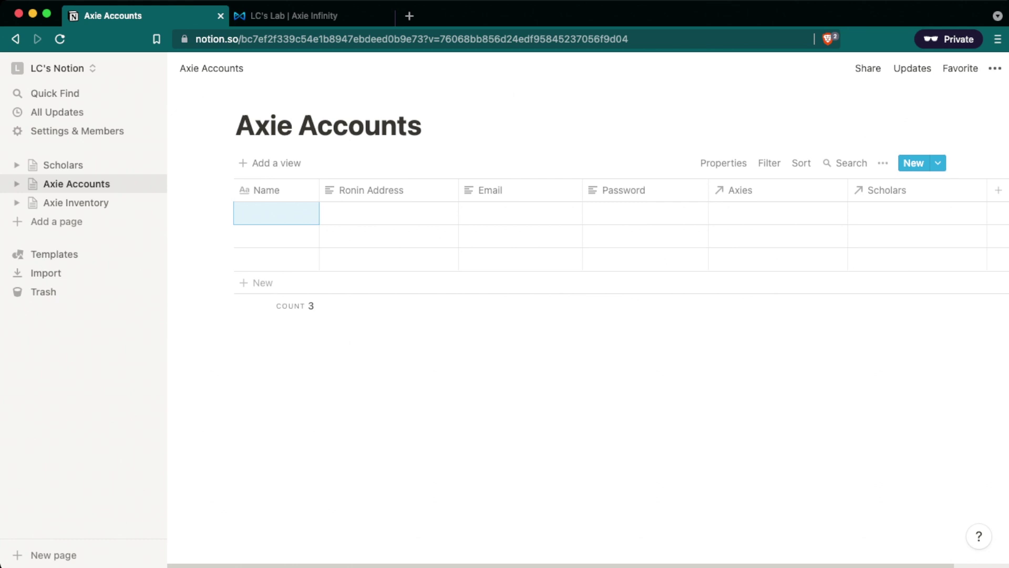
Name the first Axie Accounts row Scholar 1 and enter its ronin address.
key(BackSpace)
key(BackSpace)
key(BackSpace)
key(BackSpace)
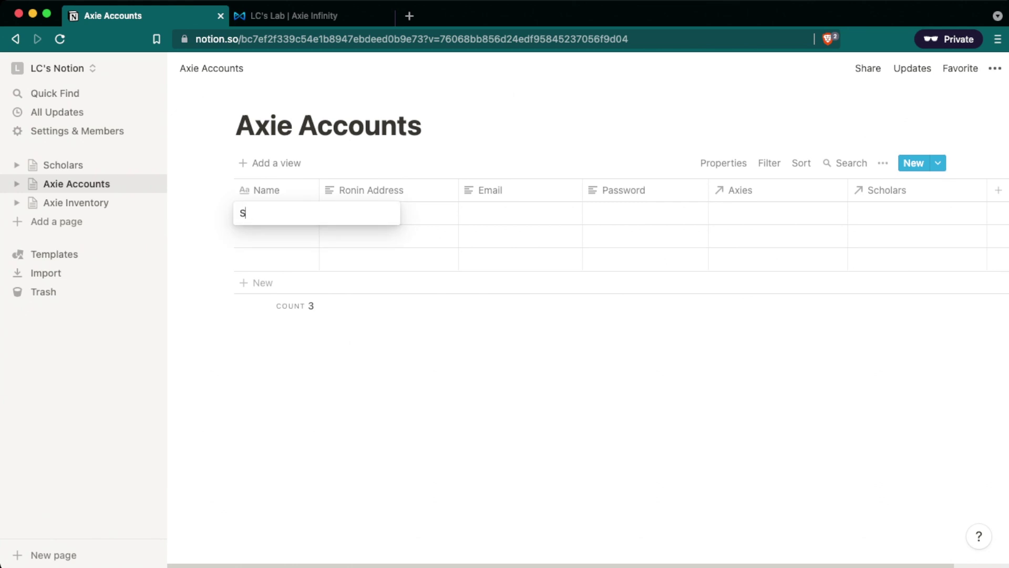
key(Tab)
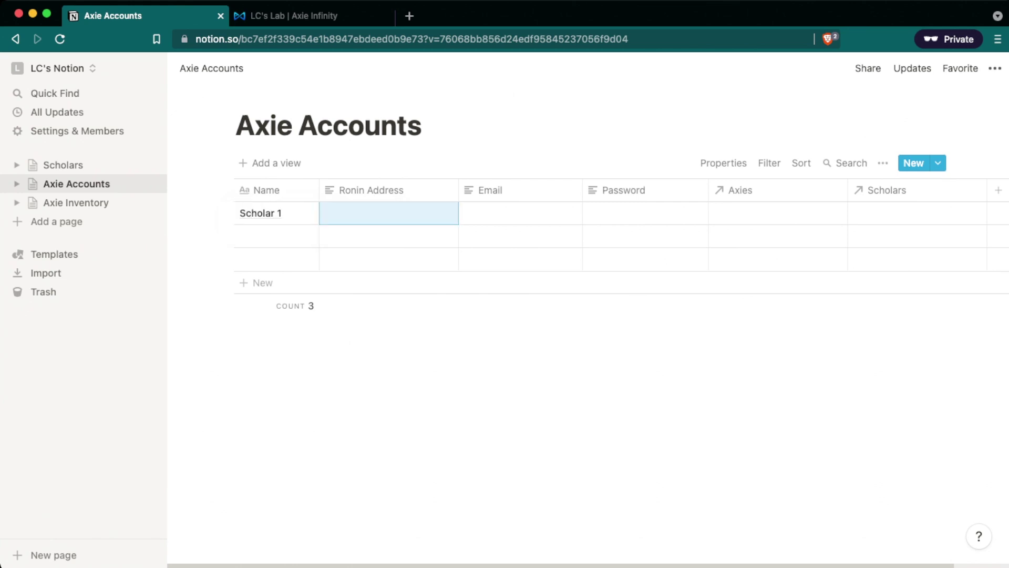
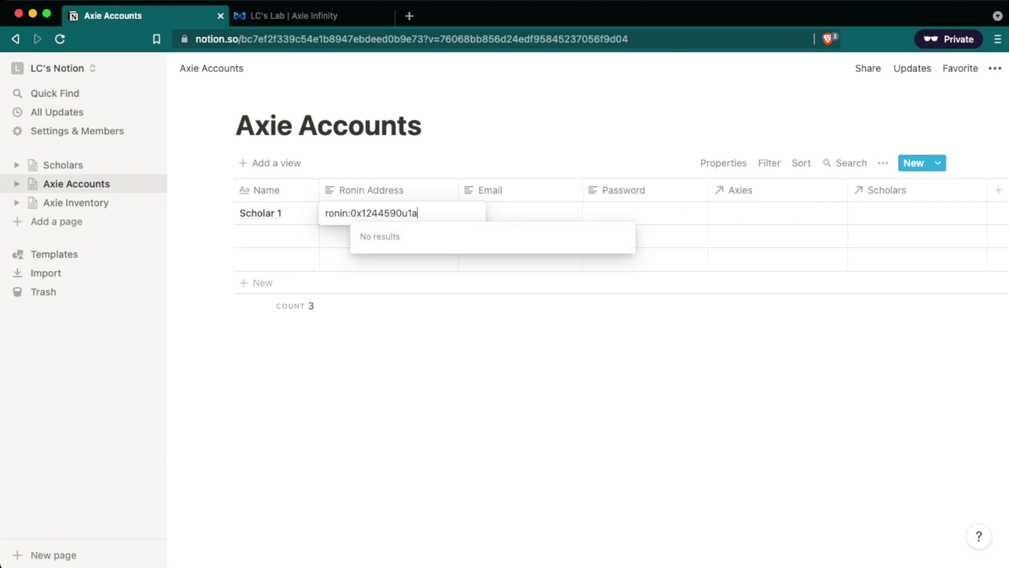
key(Tab)
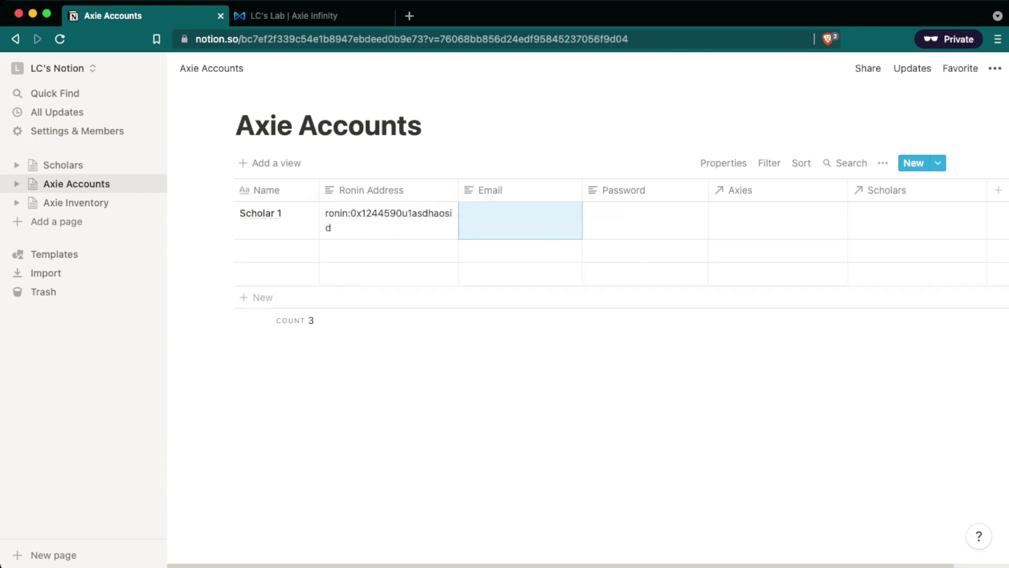
Enter Scholar 1's e-mail and account password, then open its Axies relation.
text(sc)
key(BackSpace)
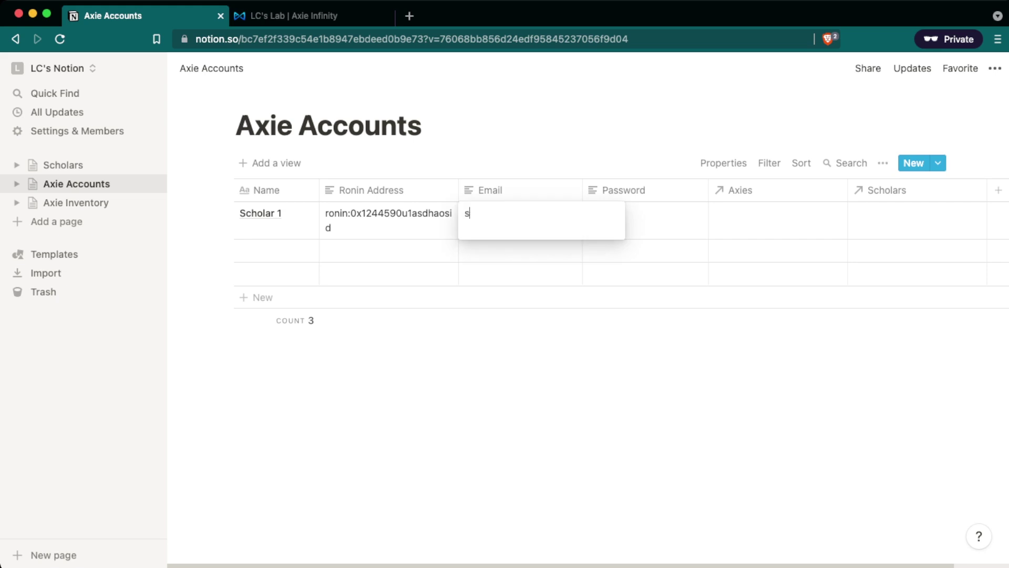
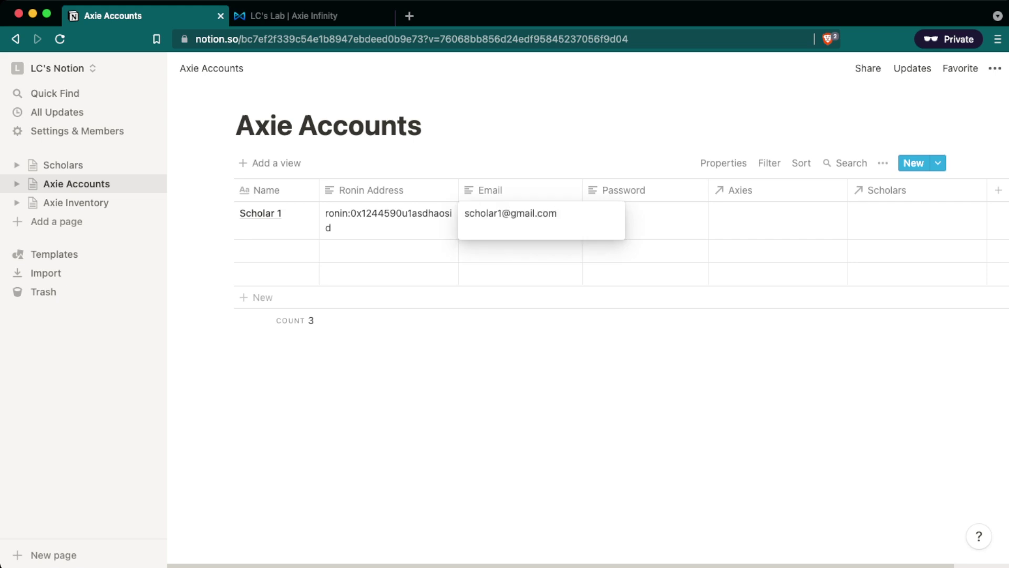
key(Tab)
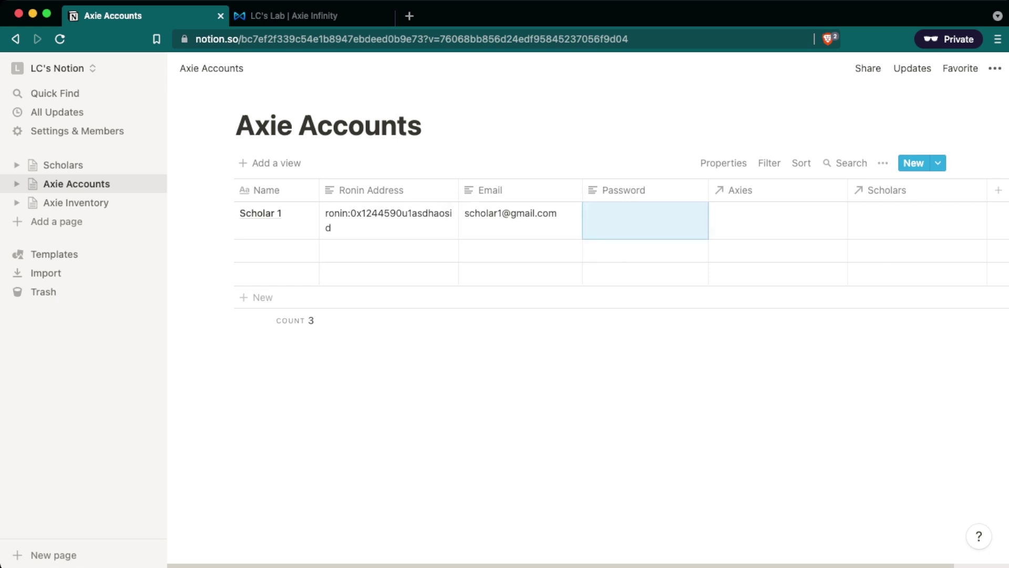
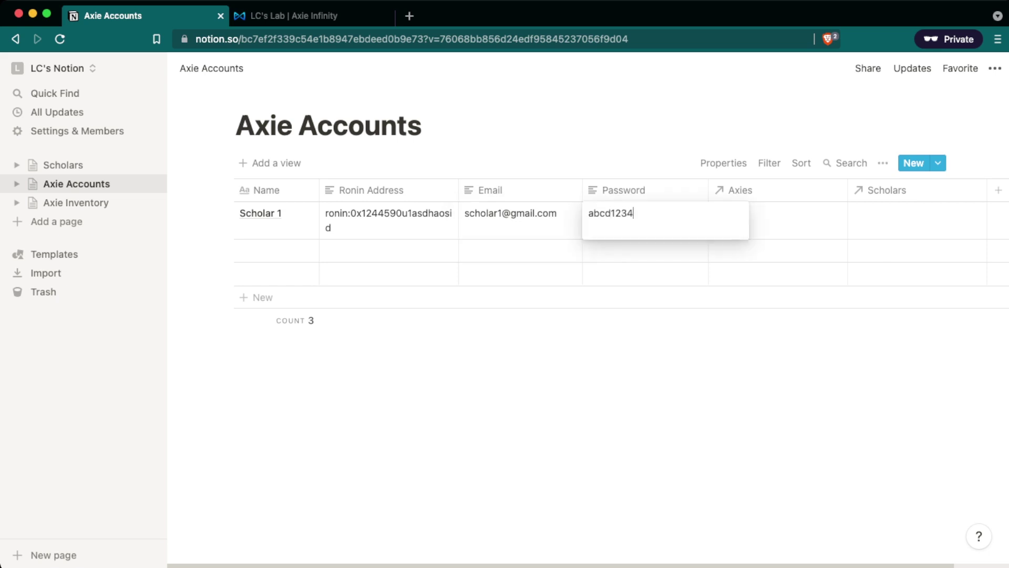
key(Tab)
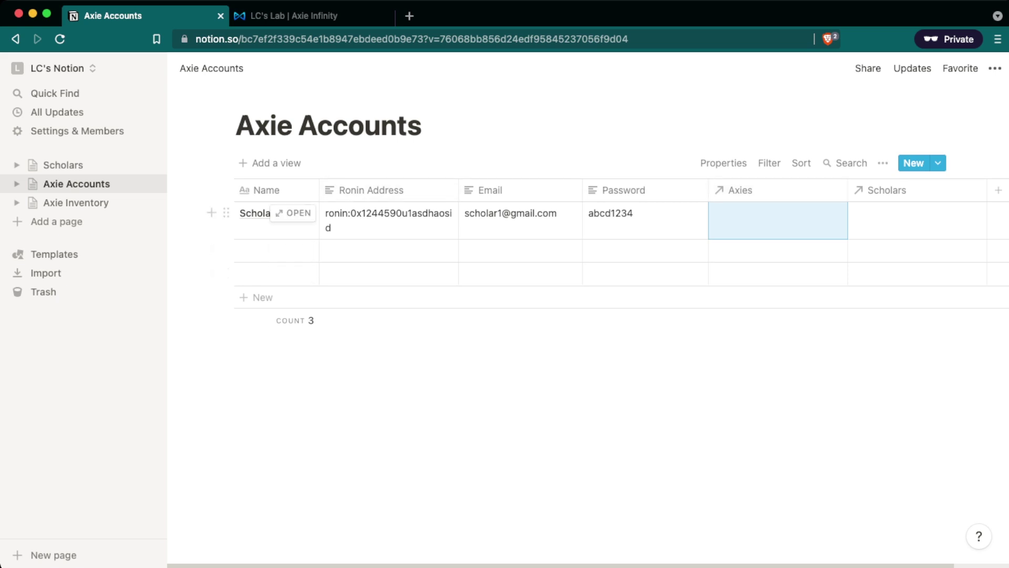
key(Return)
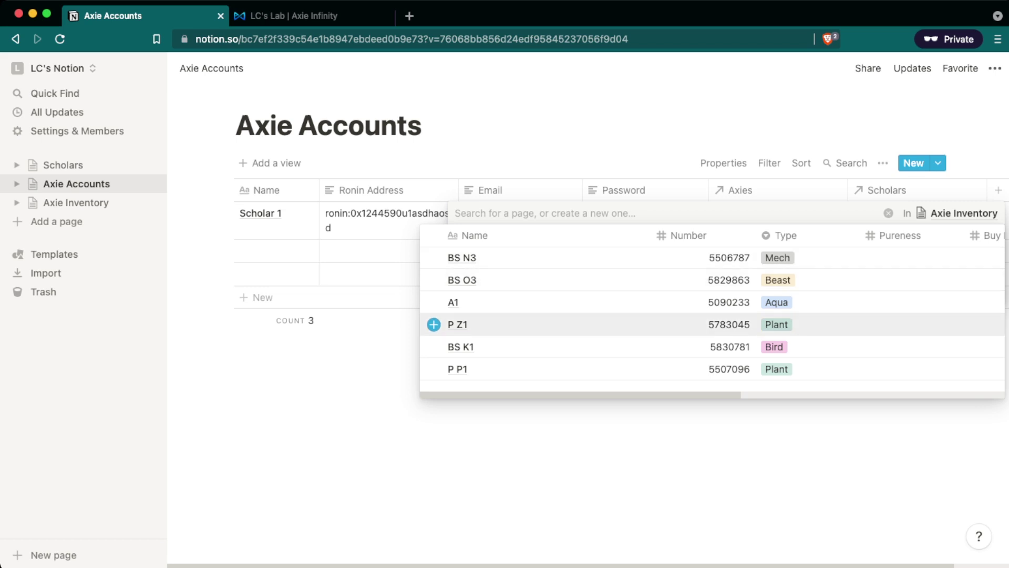
Link Axies P Z1, BS O3 and BS K1 to Scholar 1, then start the second row.
click(434, 324)
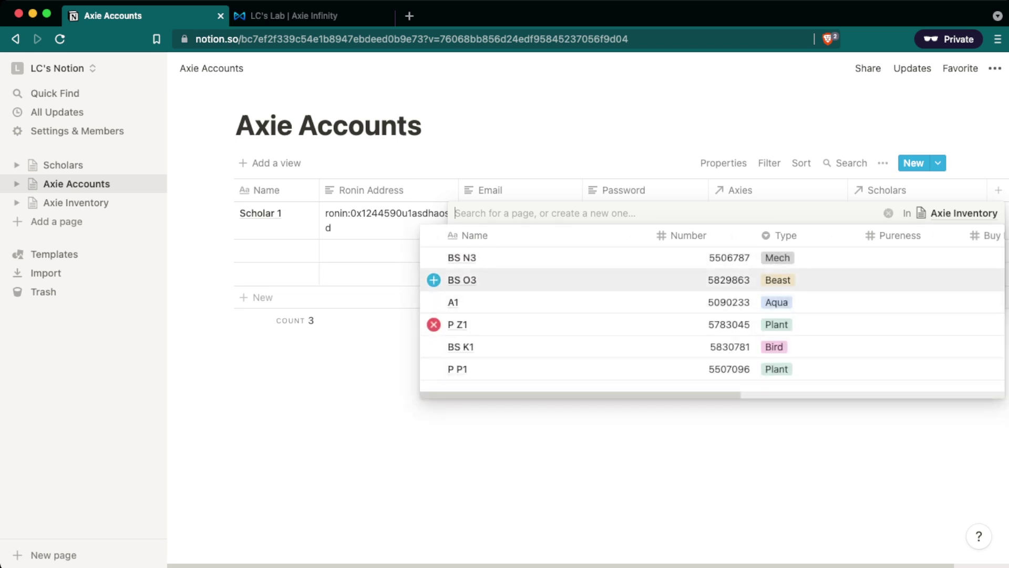
click(434, 279)
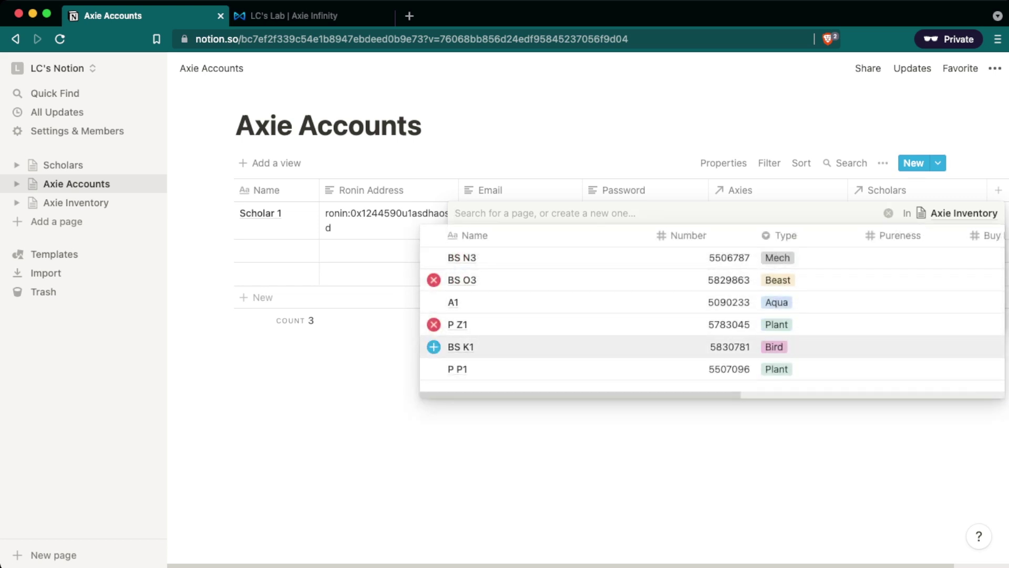
click(433, 347)
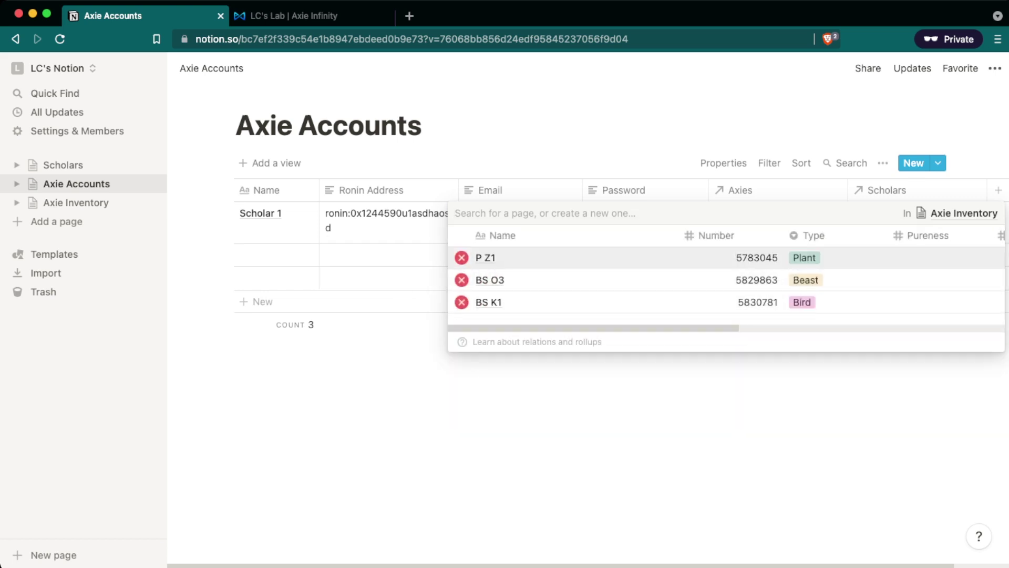
key(Down)
key(Down)
key(Down)
key(Up)
key(Up)
key(Down)
key(Up)
key(Up)
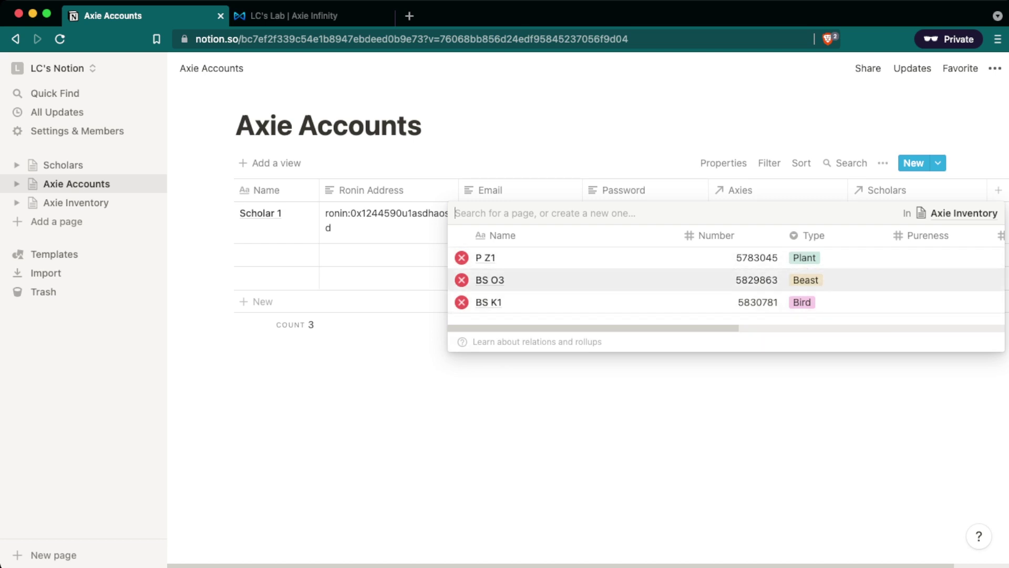
key(Up)
key(Up)
key(Down)
key(Up)
key(Escape)
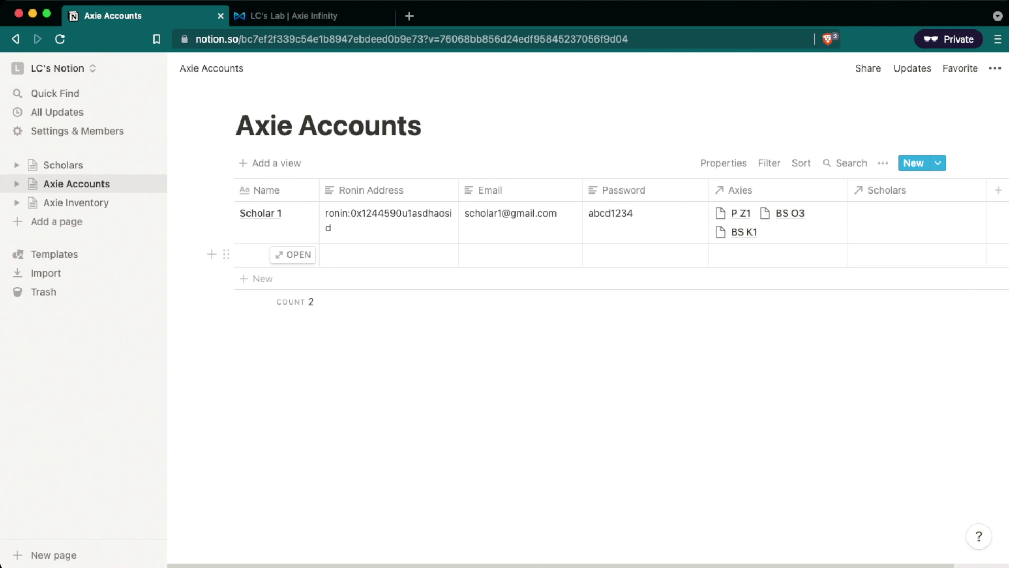
click(263, 254)
Fill the second row as Scholar 2 with its ronin address, e-mail and password.
key(Tab)
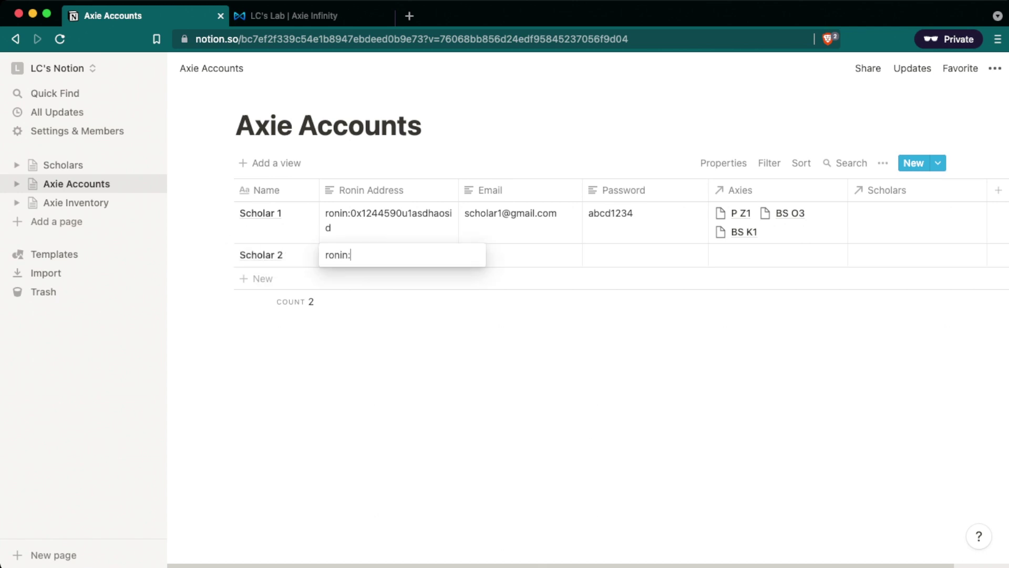
key(Tab)
key(Tab)
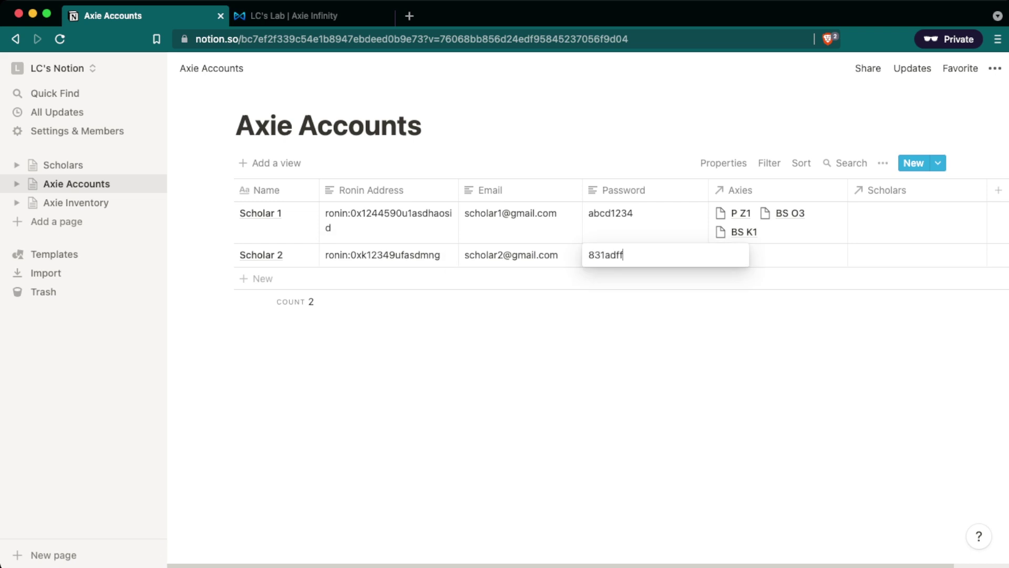
key(Tab)
Link Axies P P1, BS N3 and A1 to Scholar 2, then go to Scholars.
key(Return)
click(458, 389)
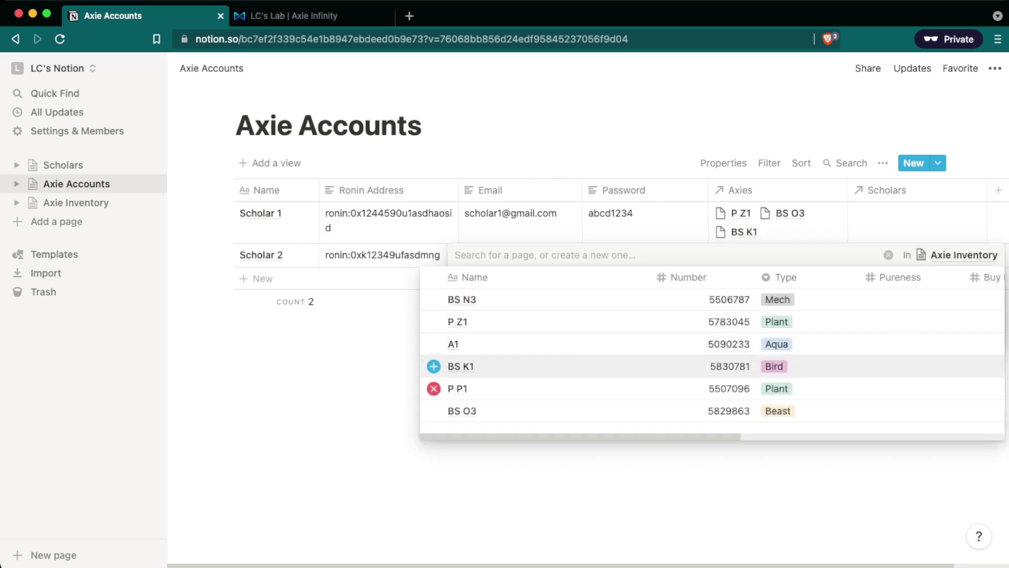
click(462, 299)
click(453, 343)
key(Escape)
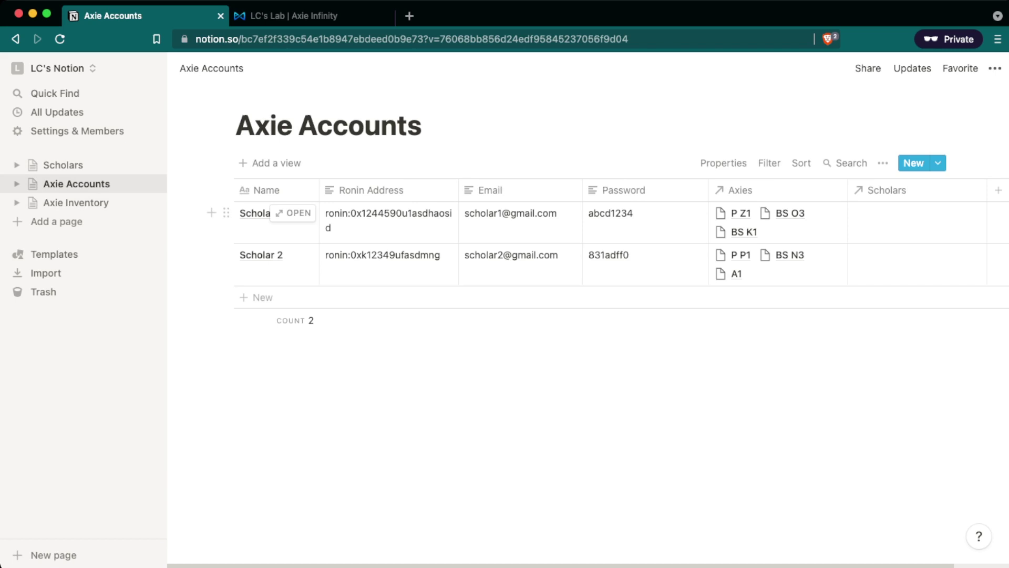
click(63, 165)
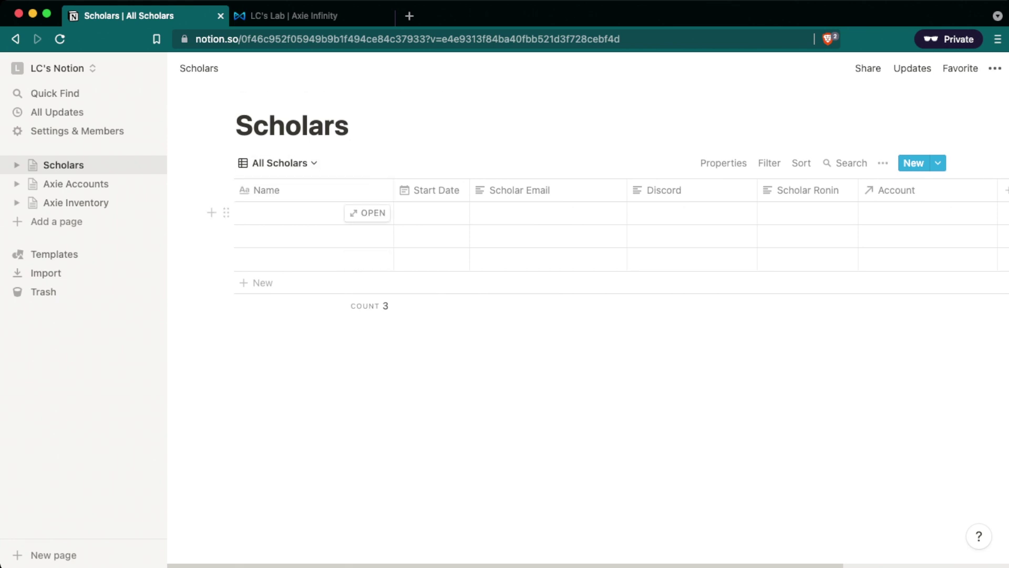
Enter the first scholar's name, start date September 18, 2021, and e-mail.
click(289, 213)
text(Joh)
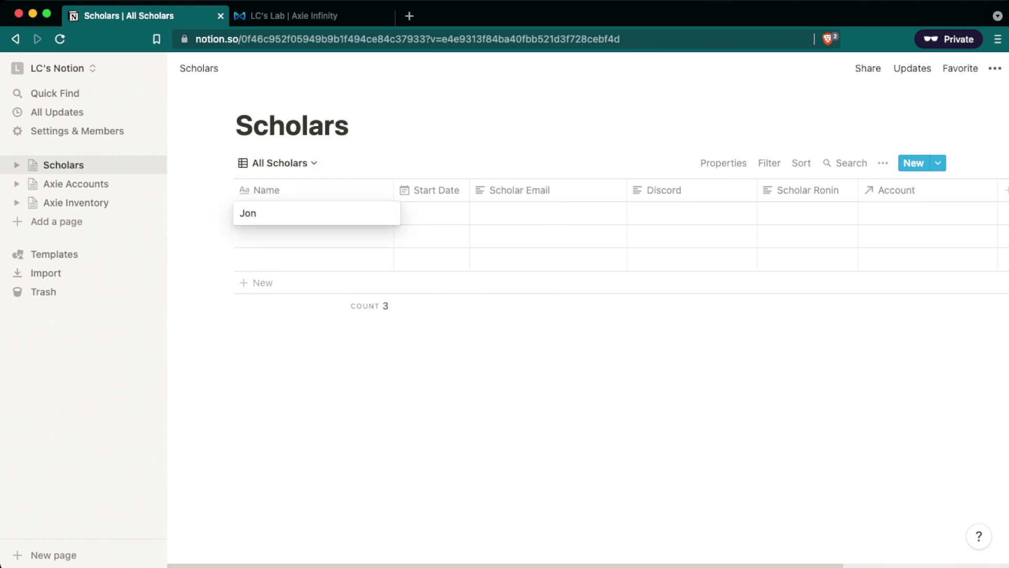
text(n Doe)
key(Tab)
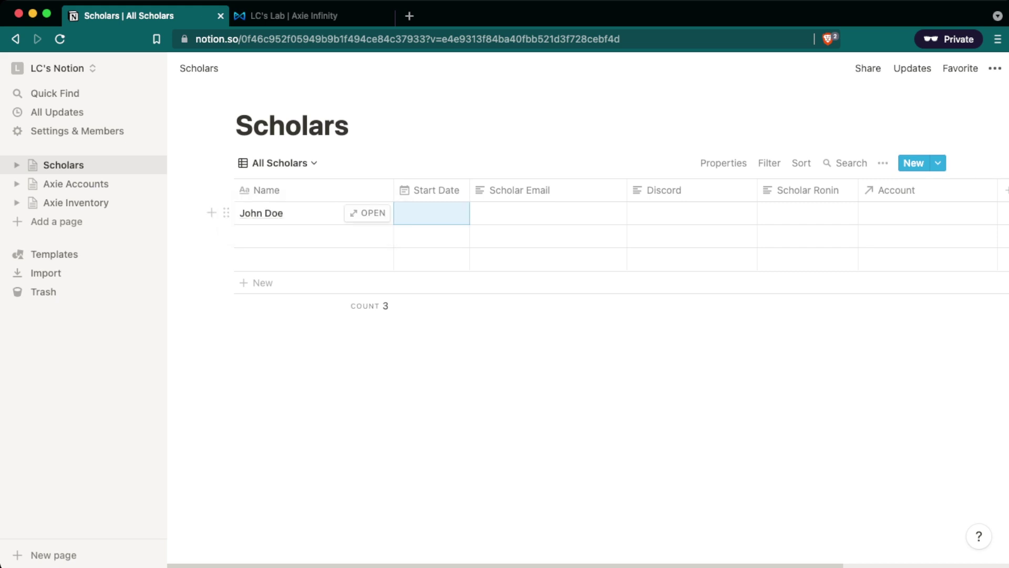
key(Return)
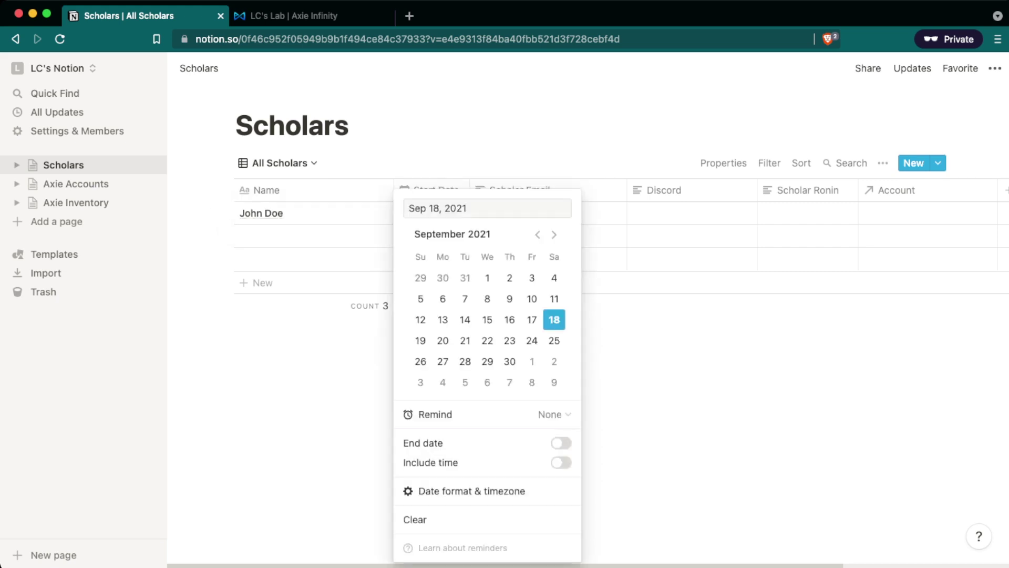
key(Escape)
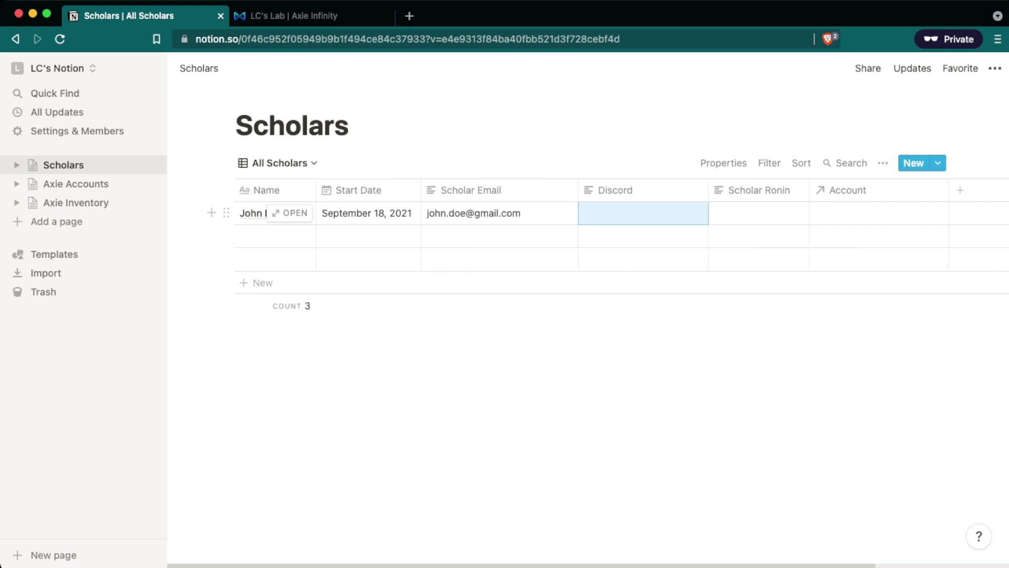
click(499, 212)
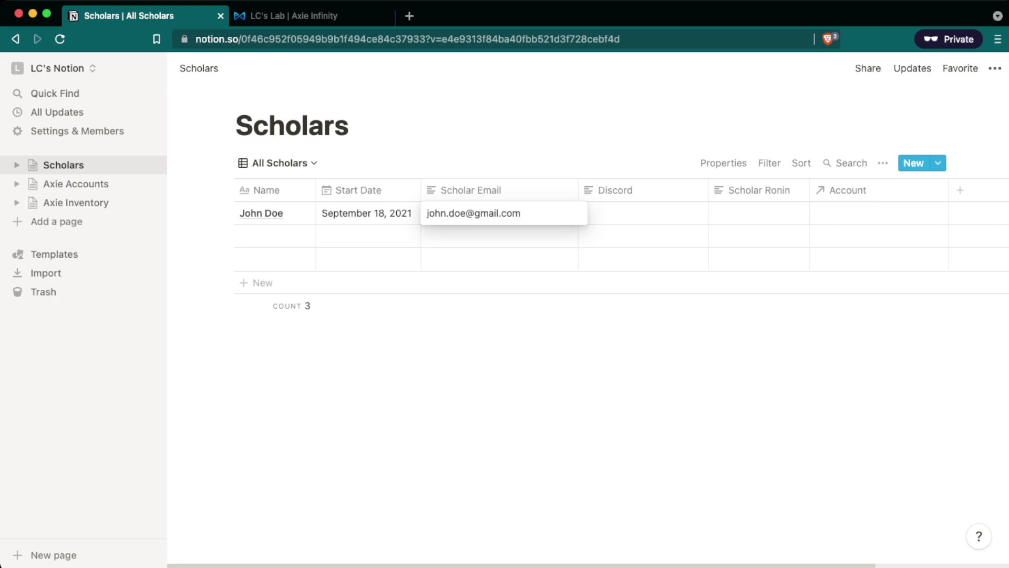
key(Escape)
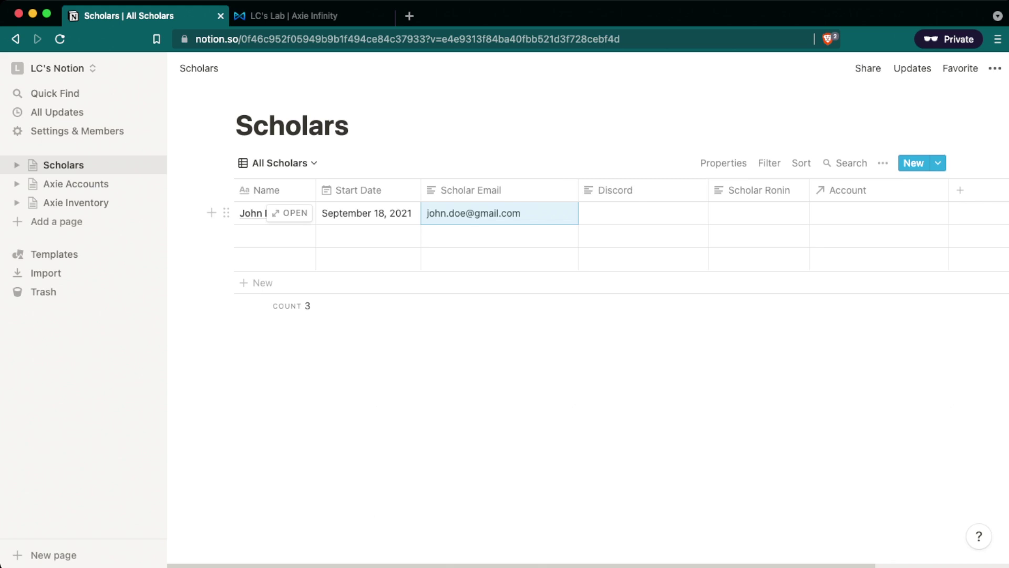
Paste the scholar's Discord handle and Ronin address, then open the Account relation.
click(642, 213)
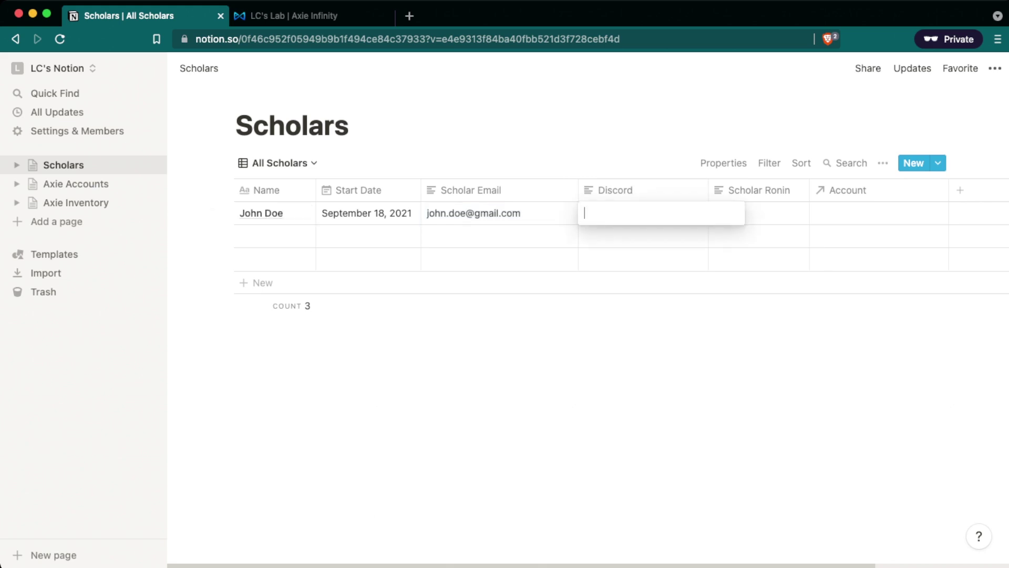
text(John1887#1235)
key(Tab)
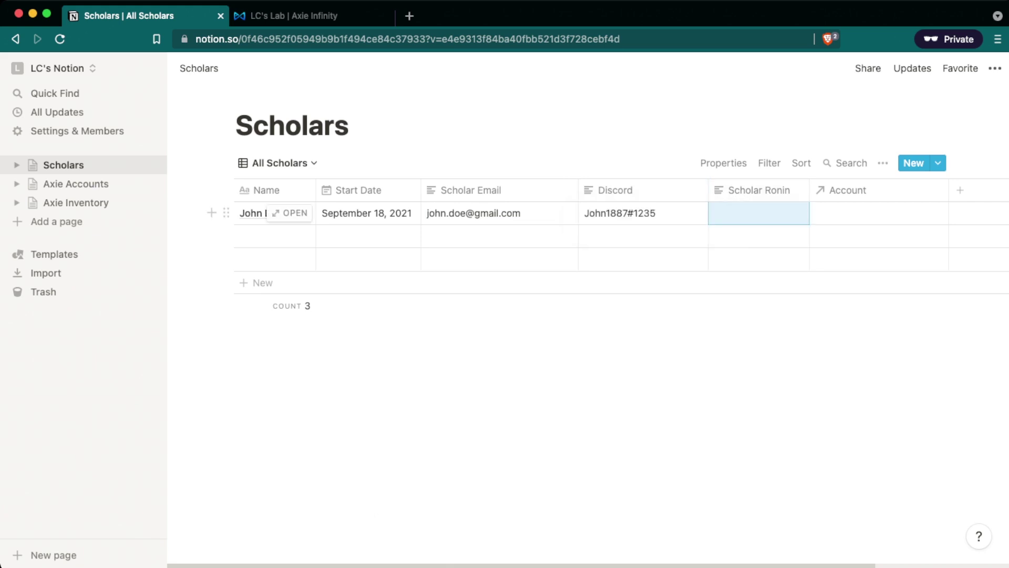
text(ronin:)
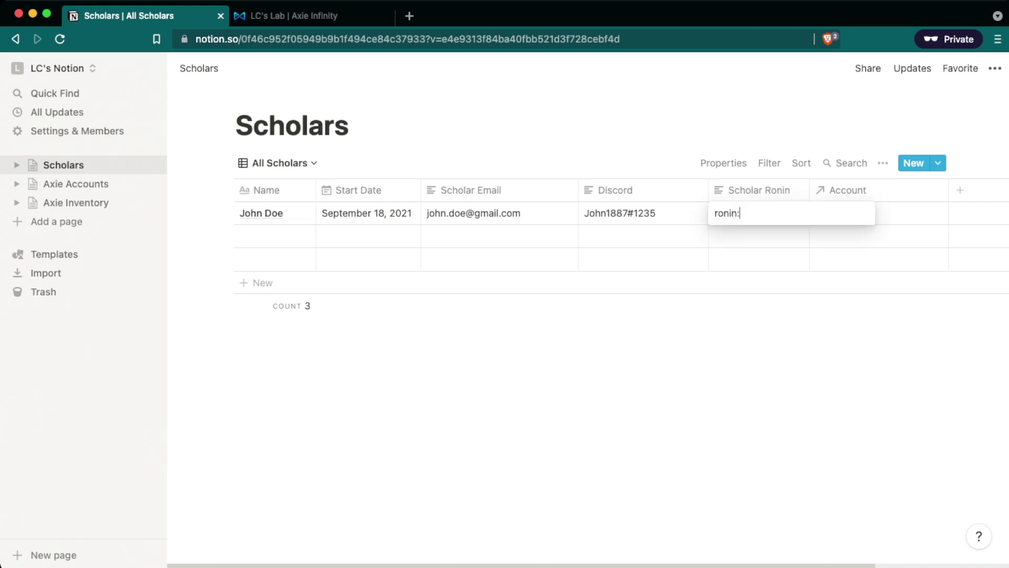
key(super+v)
key(Tab)
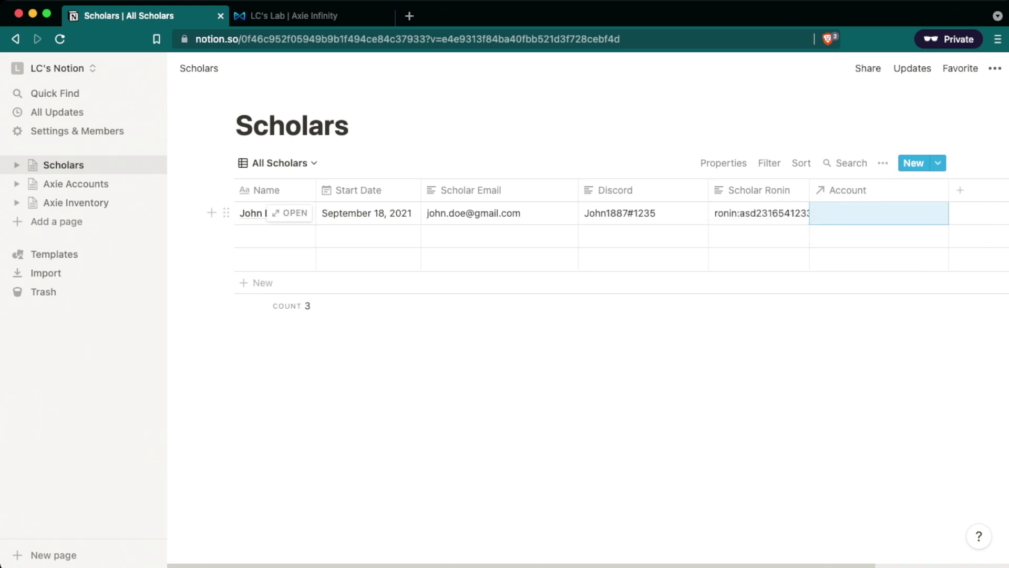
key(Return)
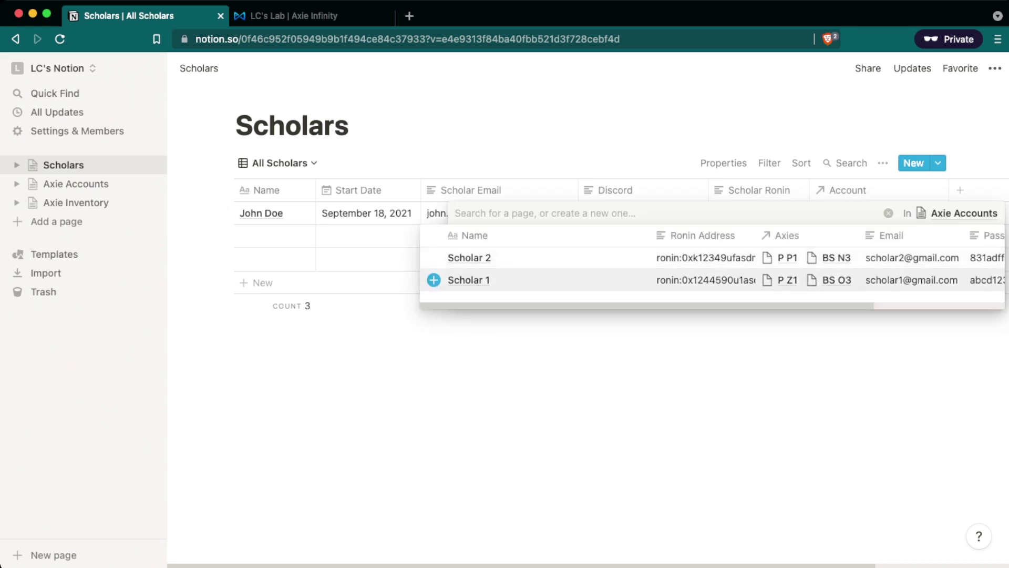
Link the first scholar to the Scholar 1 account in the relation picker.
key(Down)
key(Up)
key(Down)
key(Return)
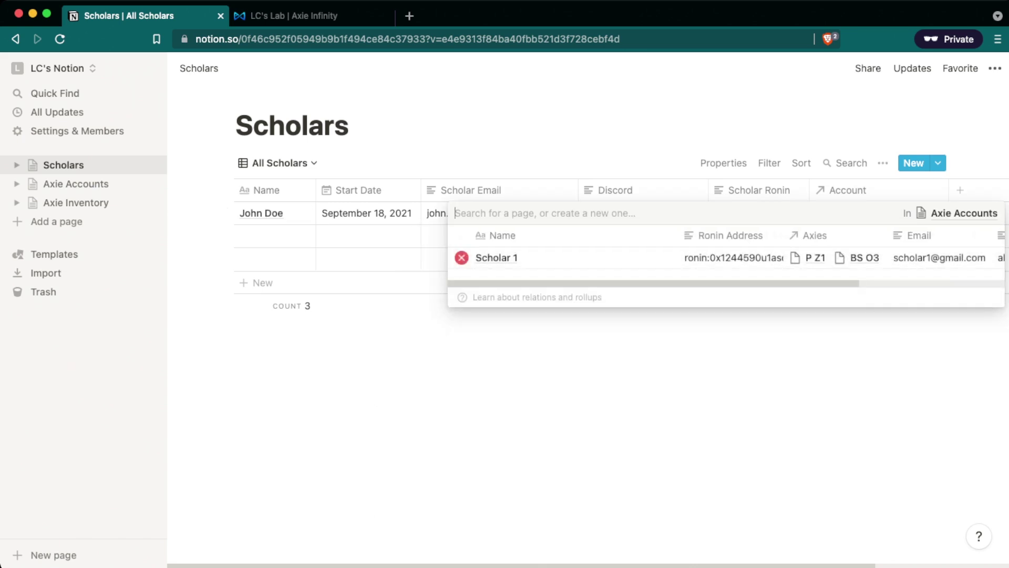
key(Escape)
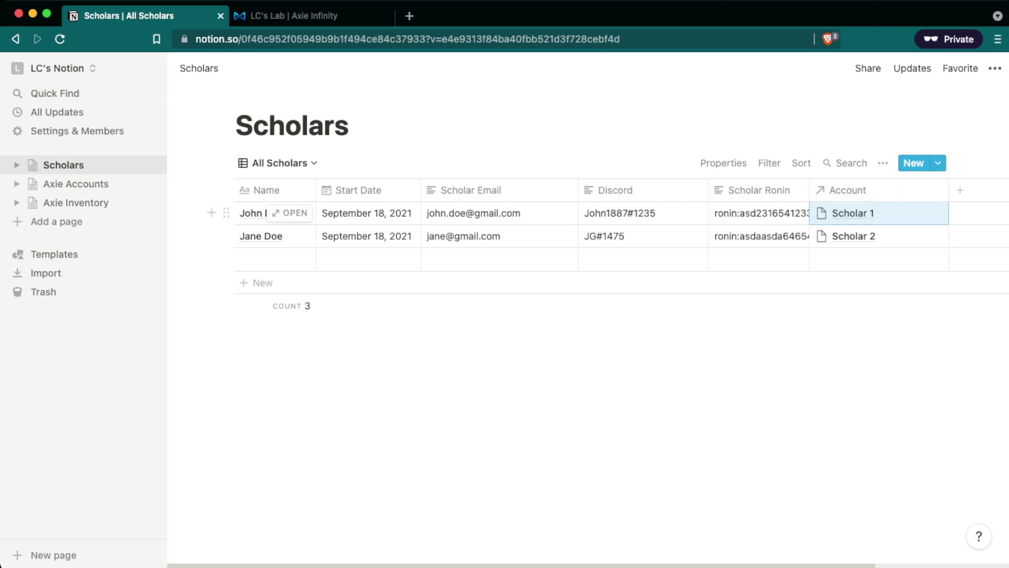
Drill from the scholar's Scholar 1 account into its P Z1 axie and select number 5783045.
key(Return)
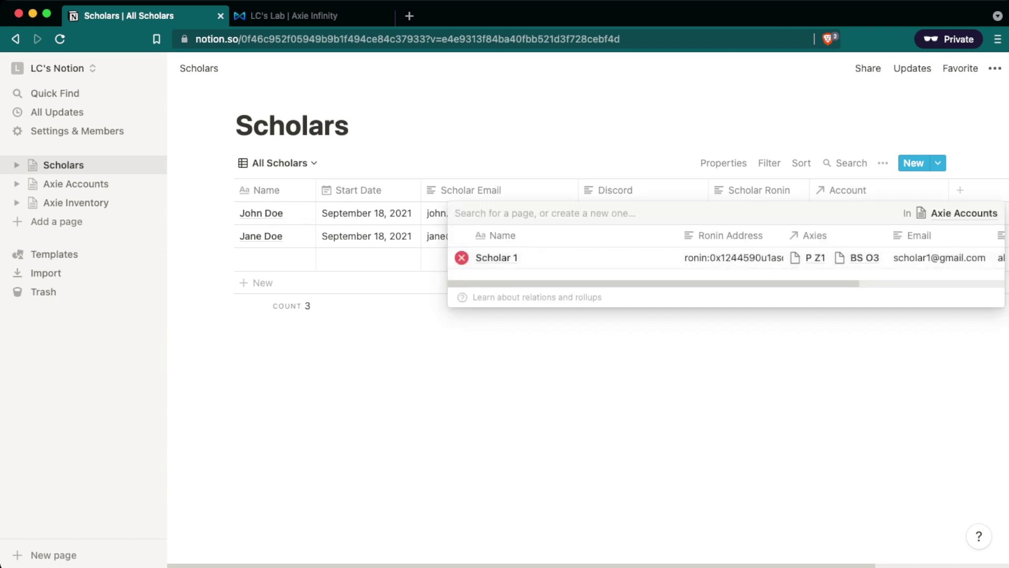
click(496, 258)
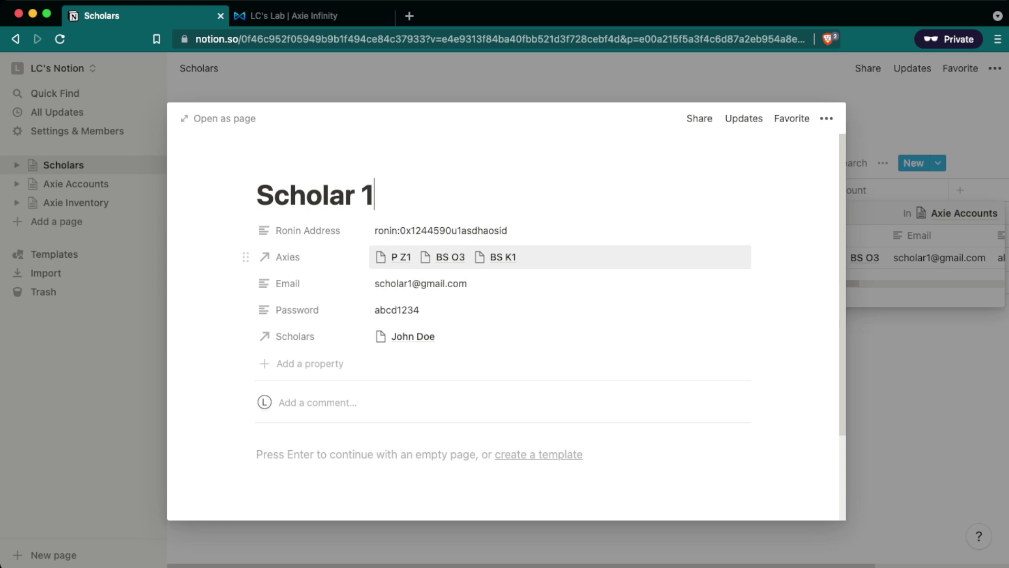
click(552, 257)
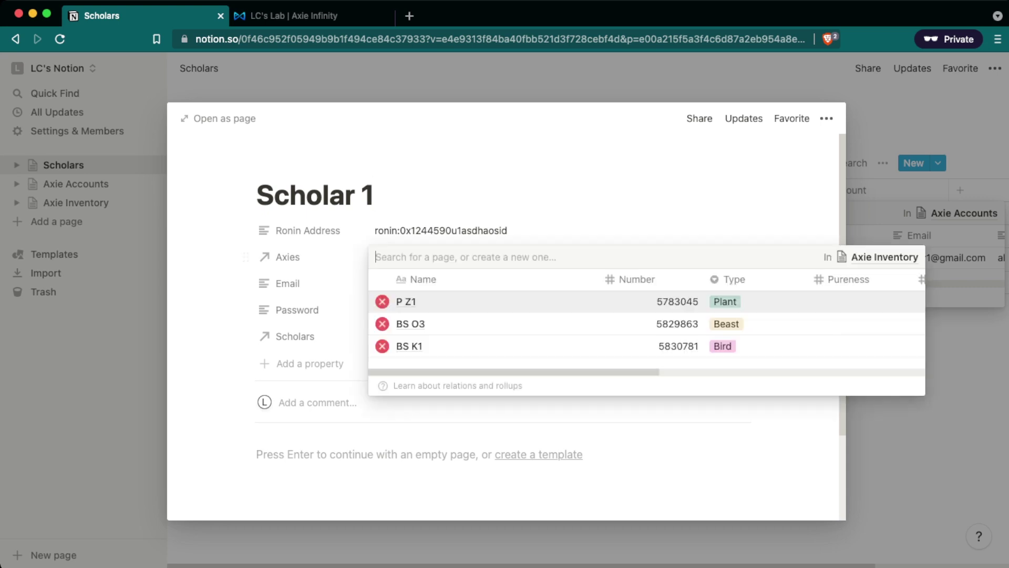
click(408, 300)
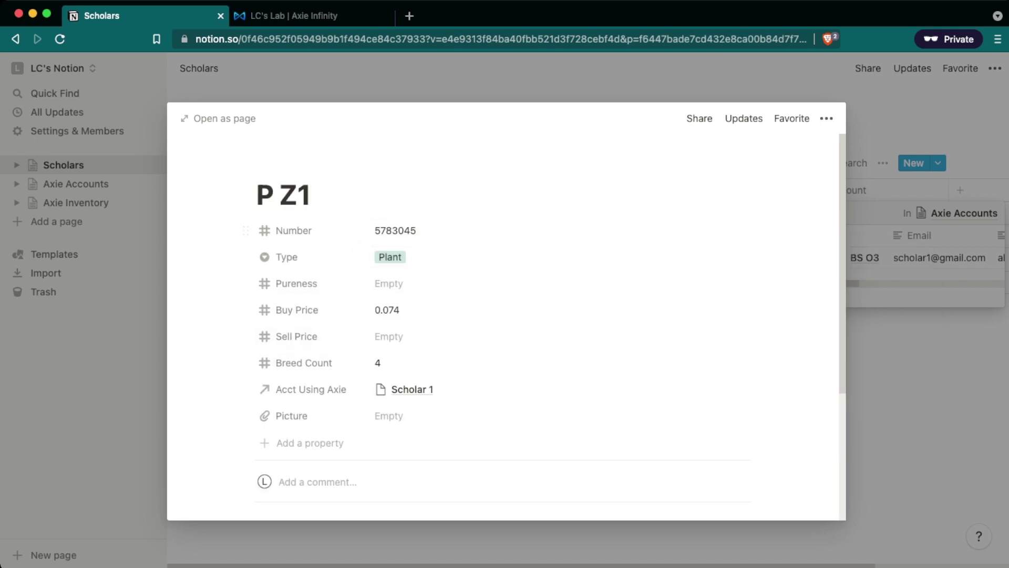
click(395, 230)
Load axie 5783045 on the Axie Infinity Marketplace, then return to Notion's Axie Accounts.
key(super+c)
key(ctrl+Tab)
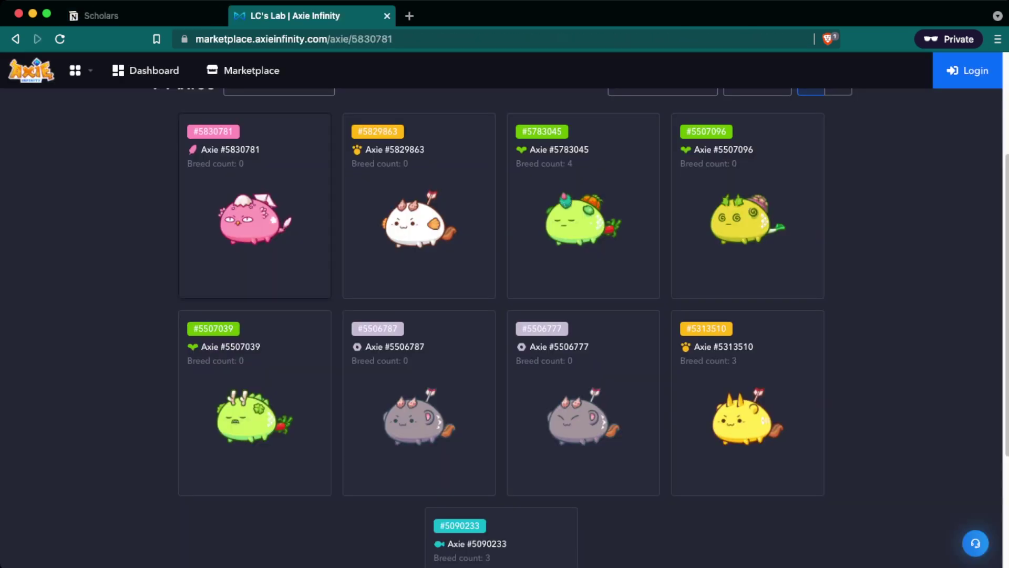
double_click(410, 39)
key(super+v)
key(Return)
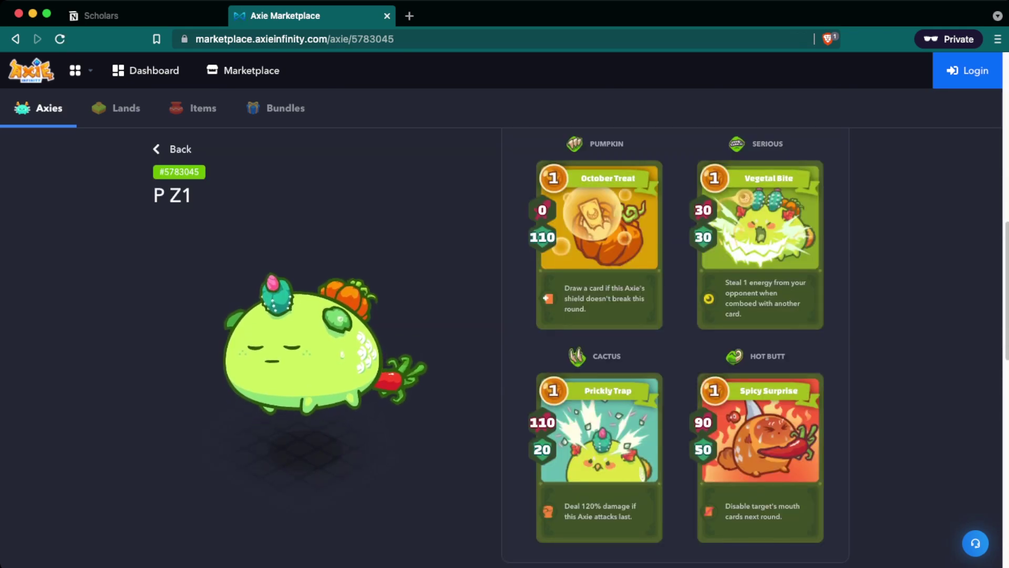
scroll(675, 342, down, 10)
key(ctrl+Tab)
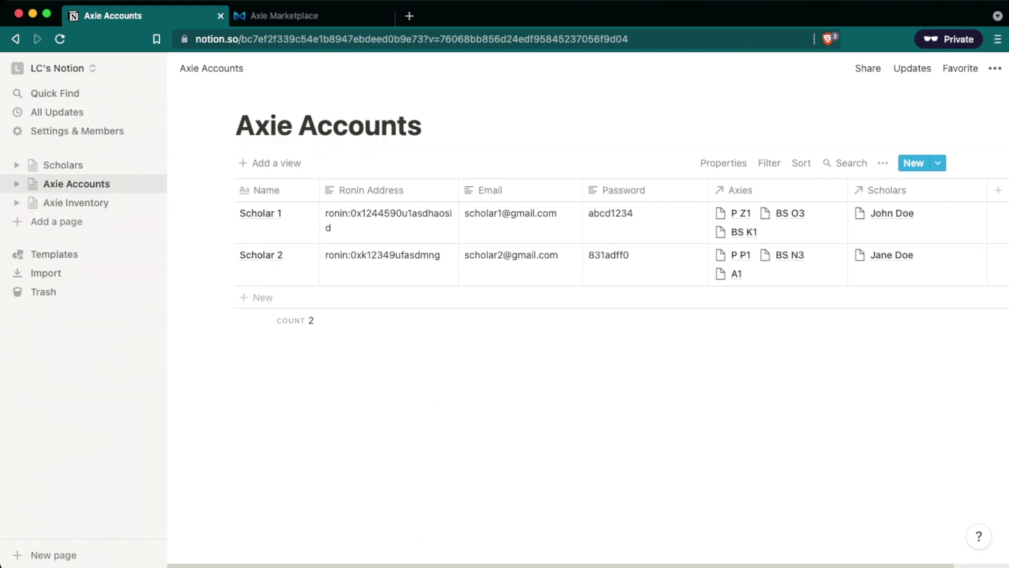
Add two Axie Accounts rows named Scholar 3 and Scholar 4, then return to Scholars.
click(260, 297)
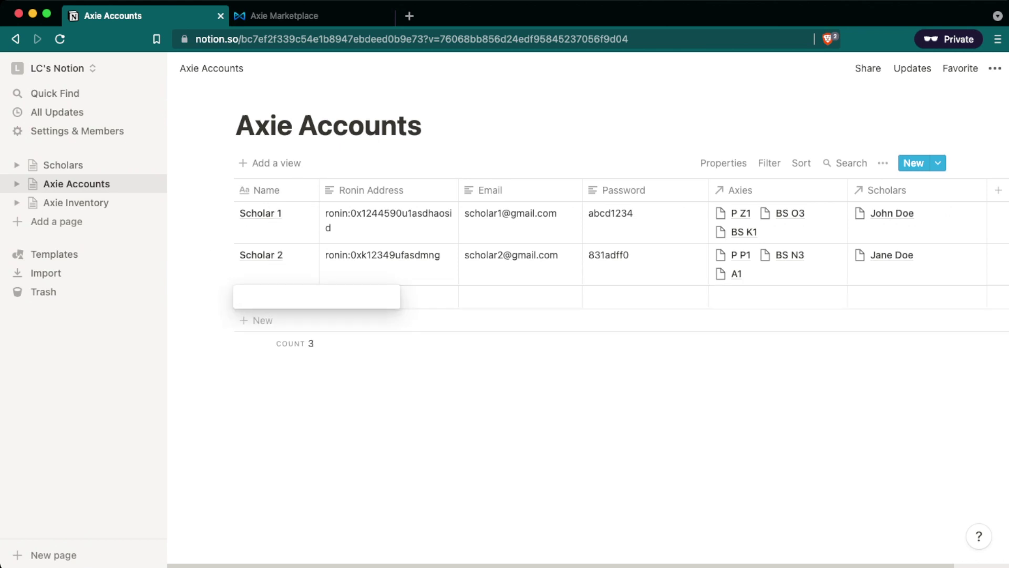
key(Escape)
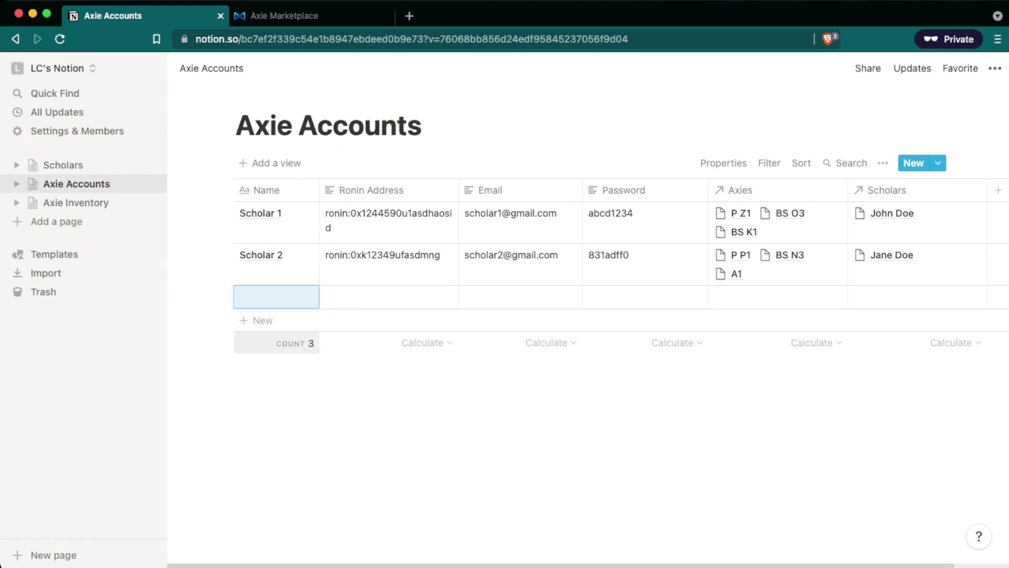
key(Return)
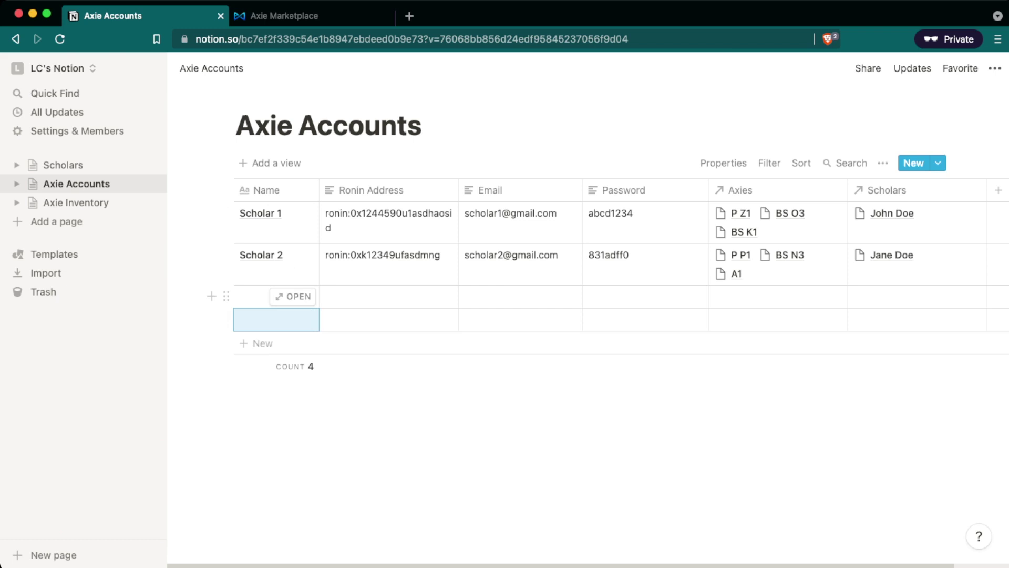
click(252, 297)
text(Scholar )
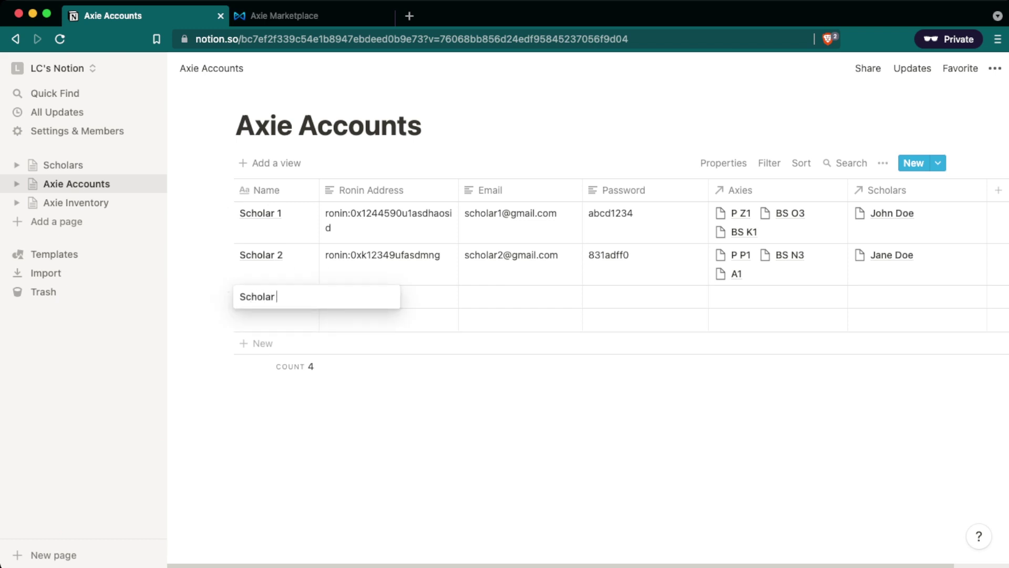
text(3)
key(Escape)
key(Down)
text(Scholar )
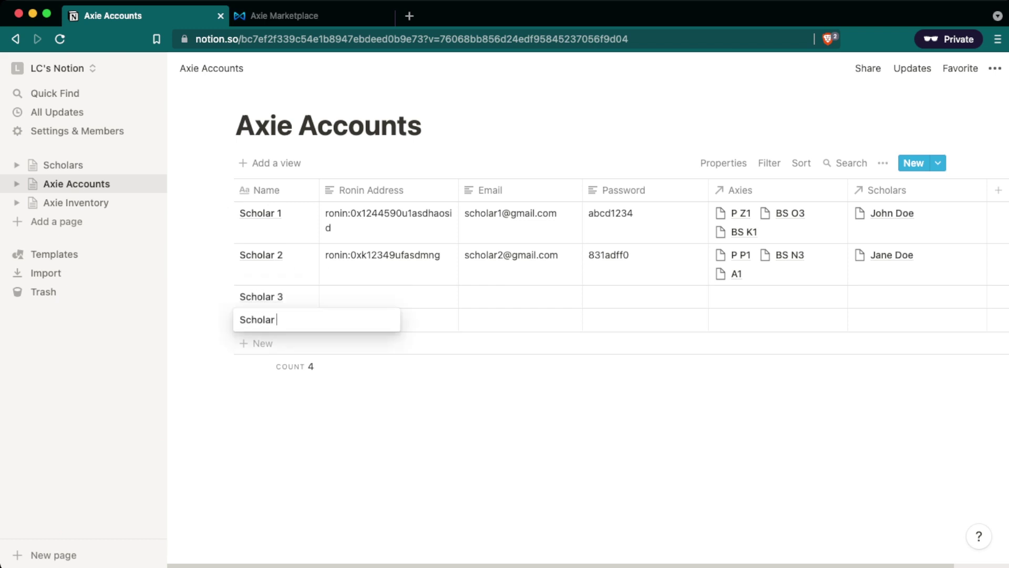
text(4)
key(Tab)
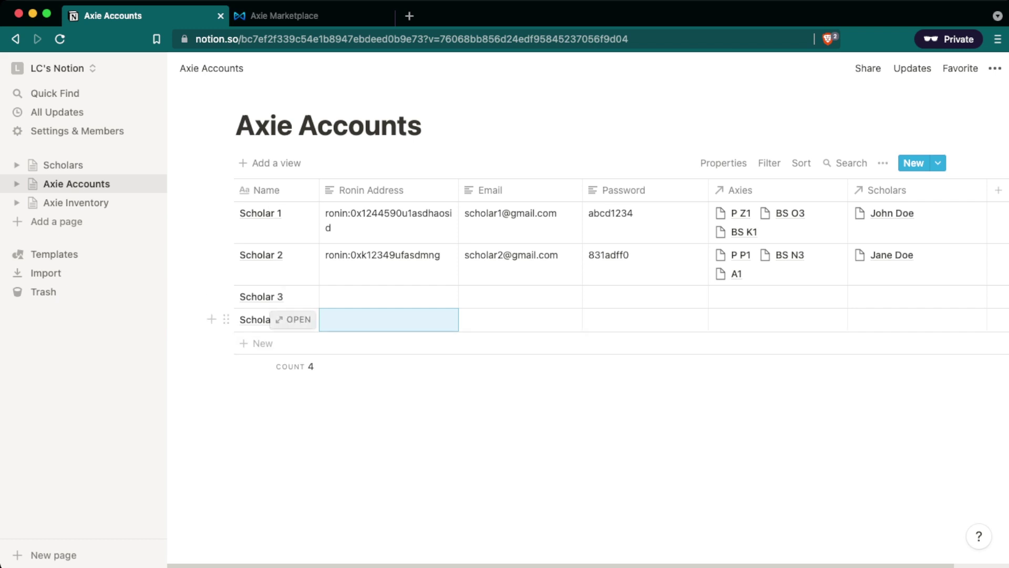
click(63, 164)
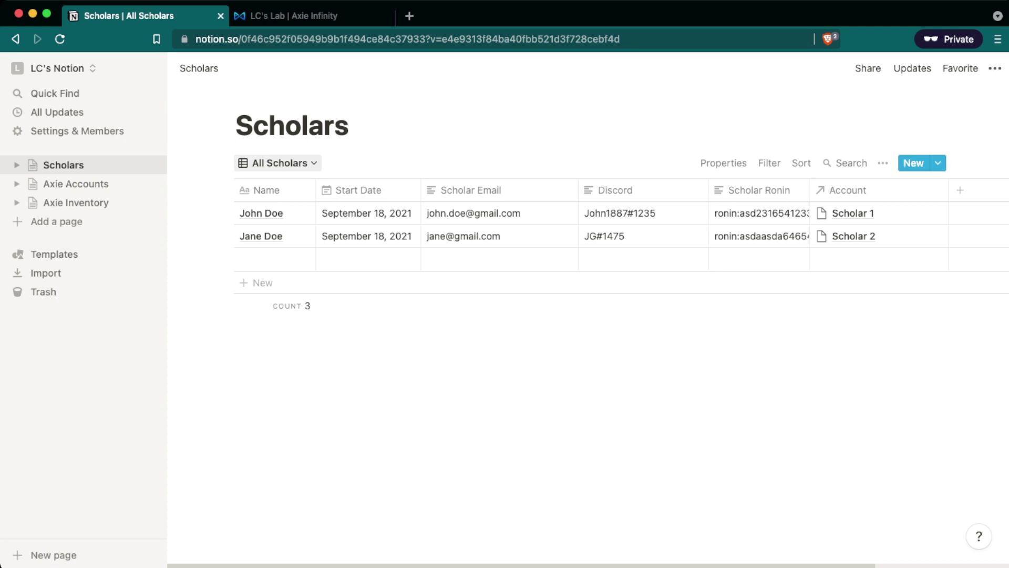
Add an 'Acct Using Axie is empty' filter to Current Axies, then view All Axies.
click(76, 202)
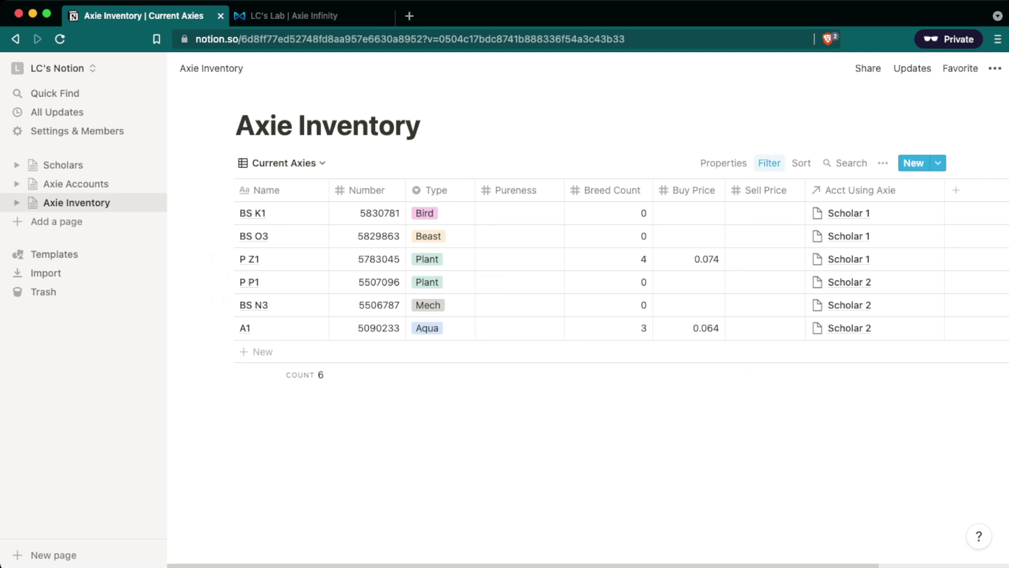
click(769, 163)
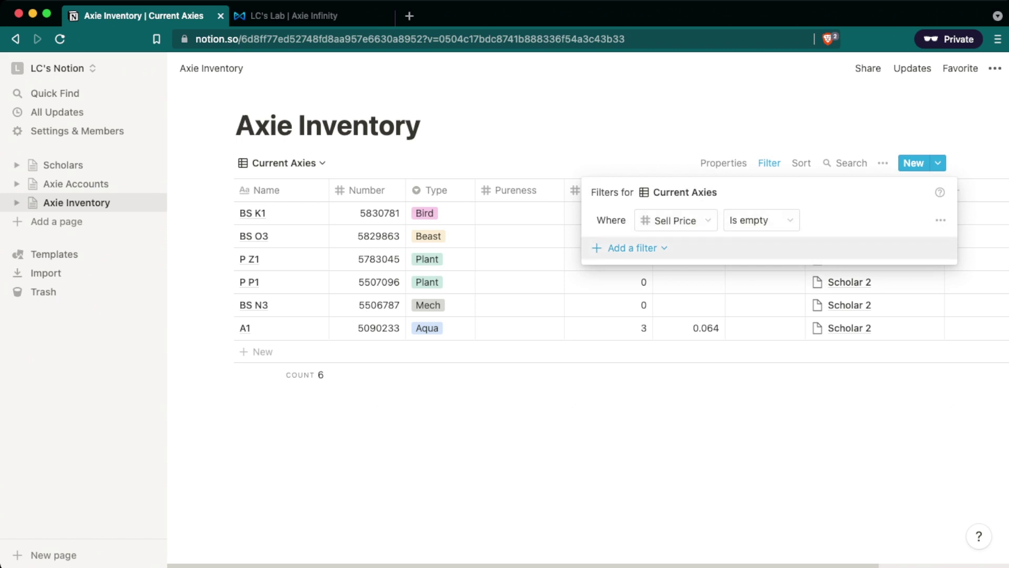
click(630, 247)
click(631, 272)
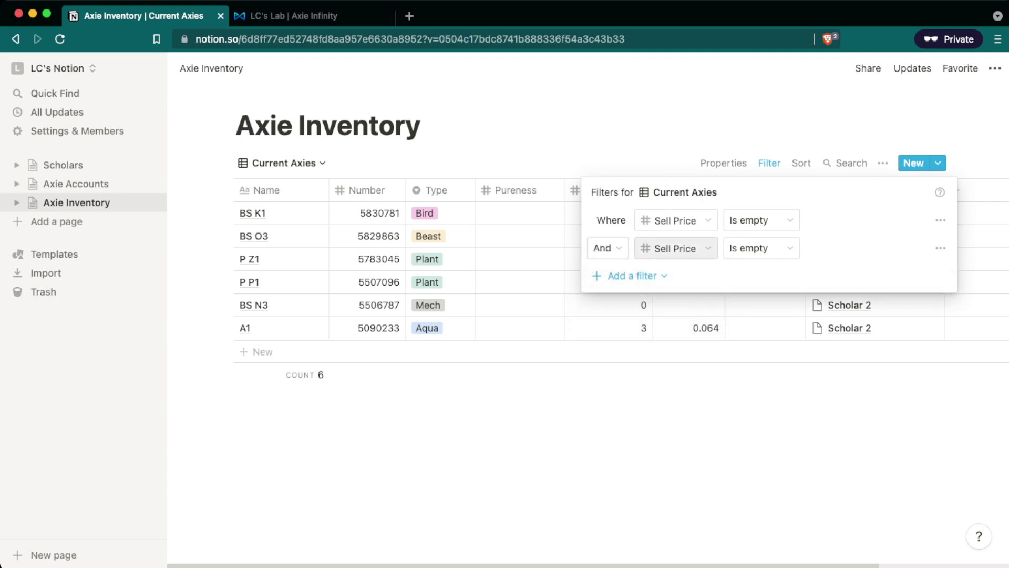
click(676, 248)
click(664, 325)
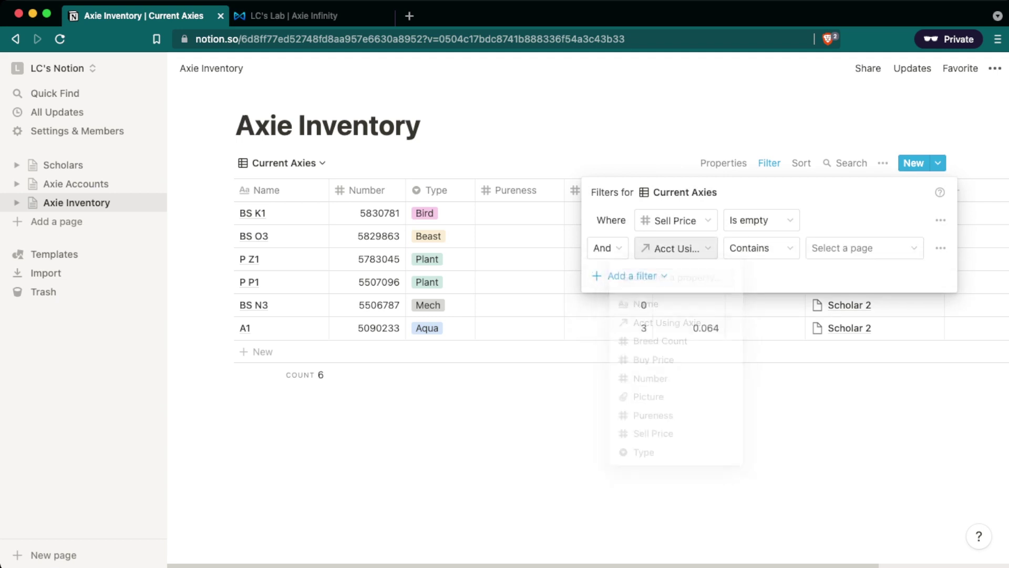
click(761, 248)
click(725, 311)
key(Escape)
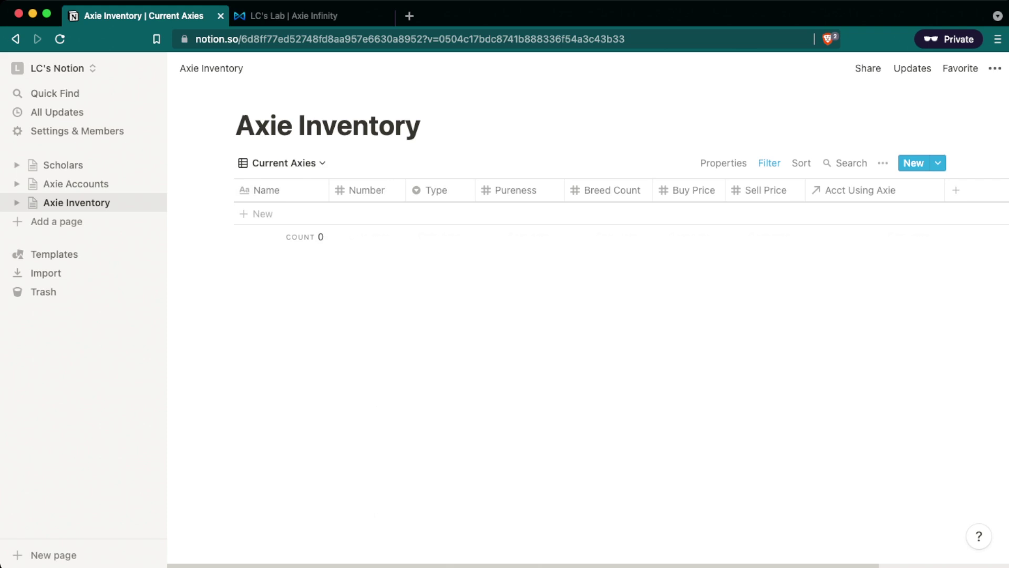
click(281, 163)
click(221, 270)
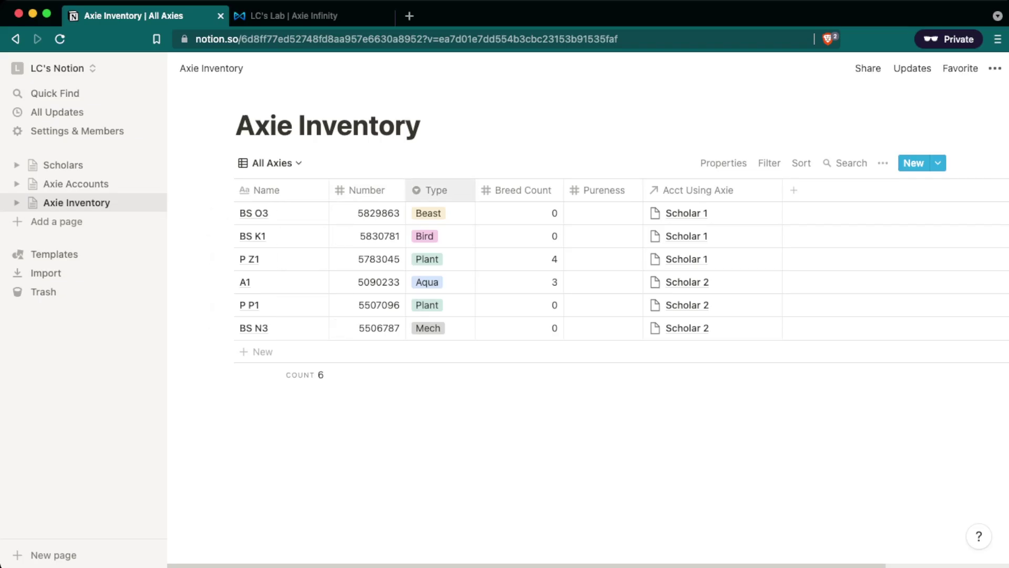
Filter Scholar Axies to 'Acct Using Axie is not empty', then switch to Sold Axies.
click(272, 163)
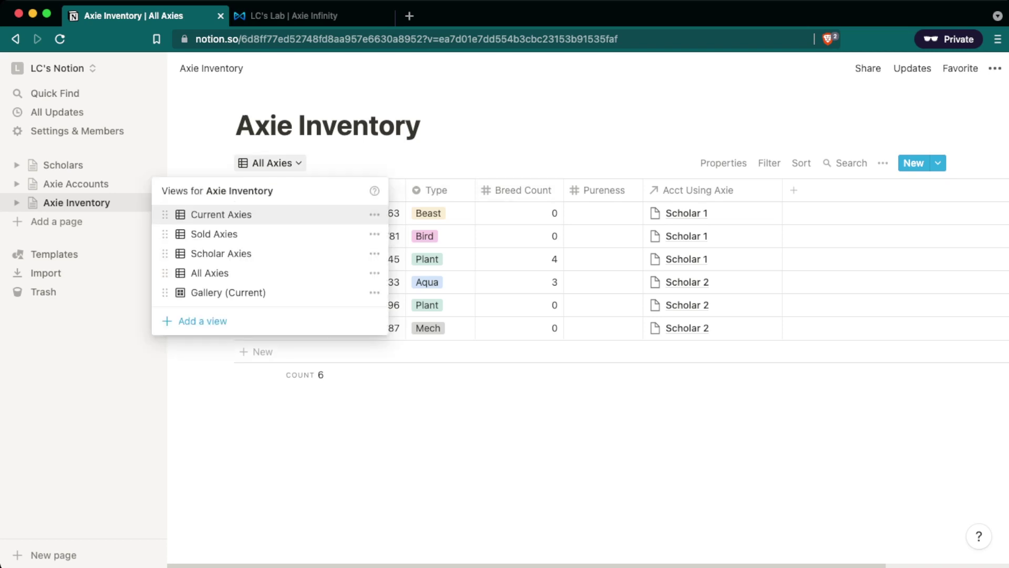
click(221, 253)
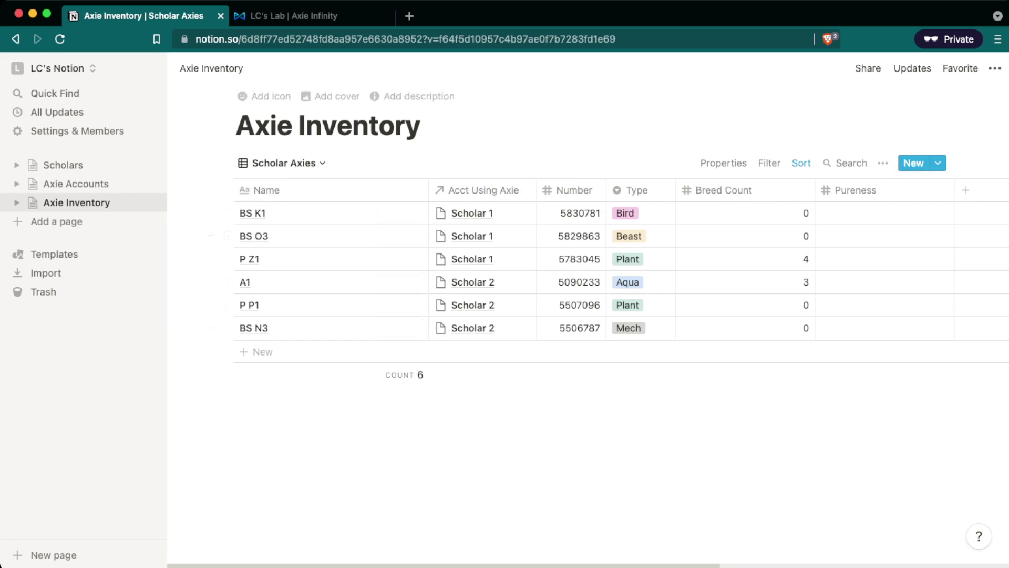
click(769, 163)
click(638, 292)
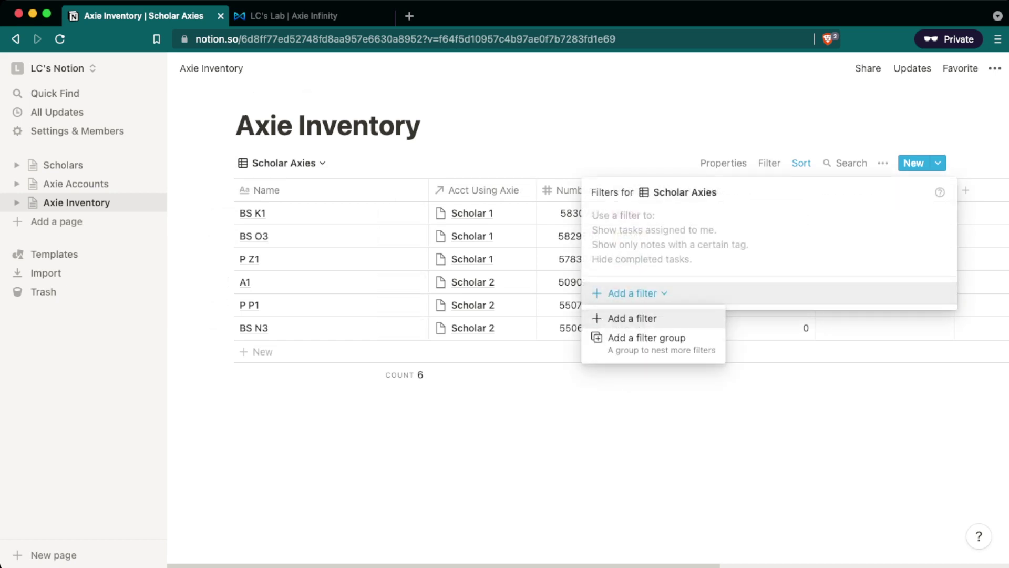
click(631, 317)
click(675, 221)
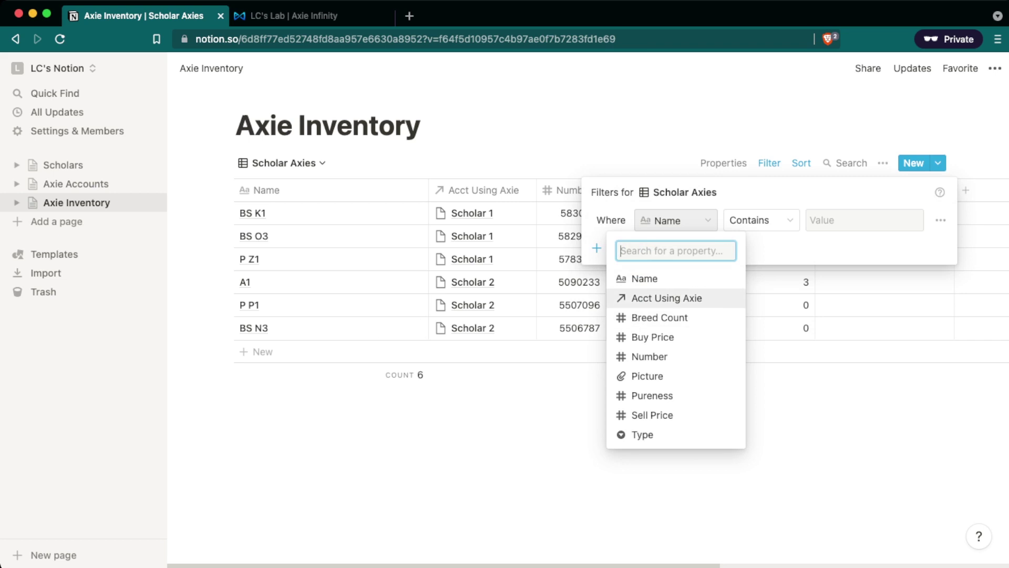
click(666, 298)
click(761, 220)
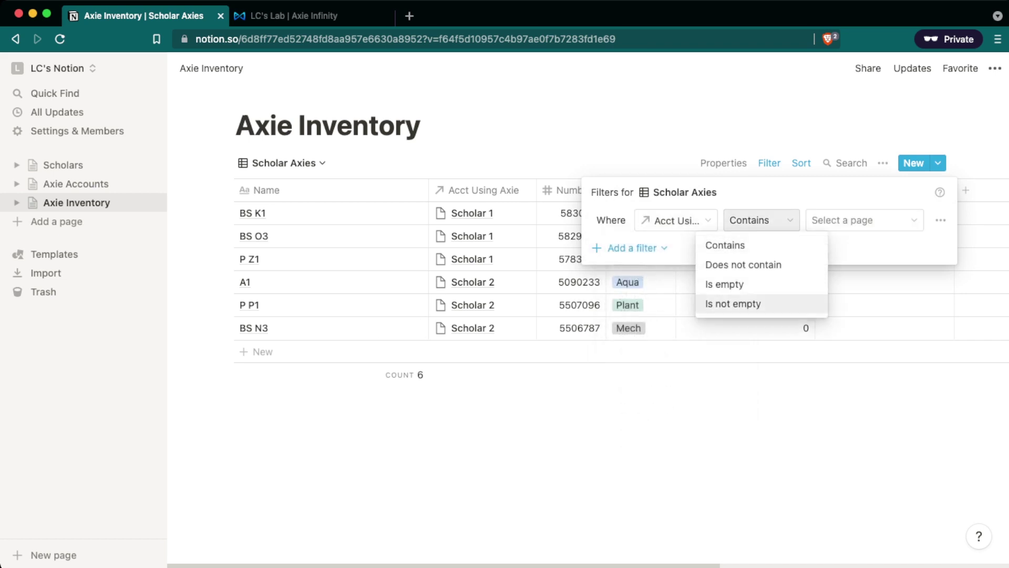
click(733, 304)
key(Escape)
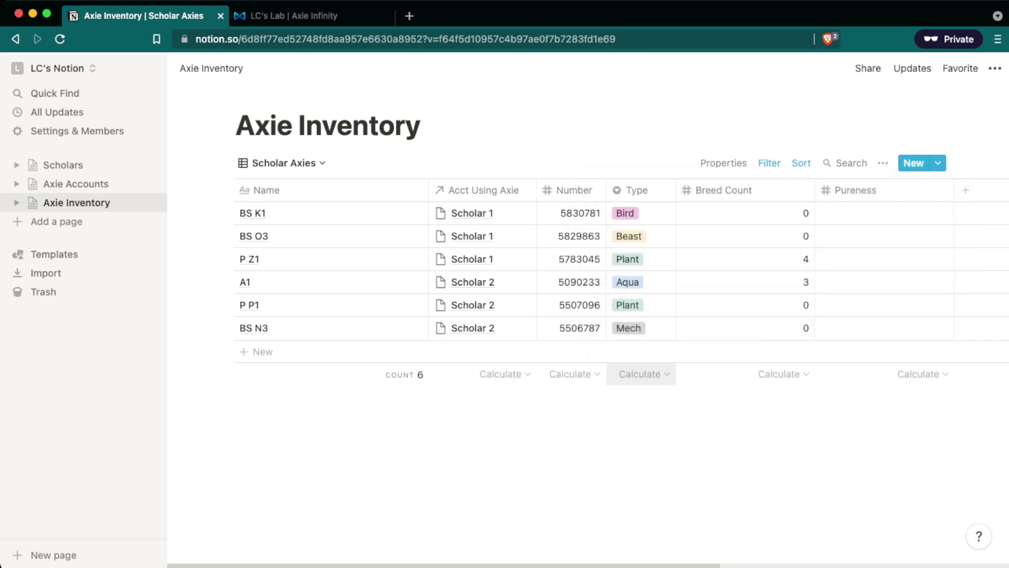
click(284, 162)
click(226, 232)
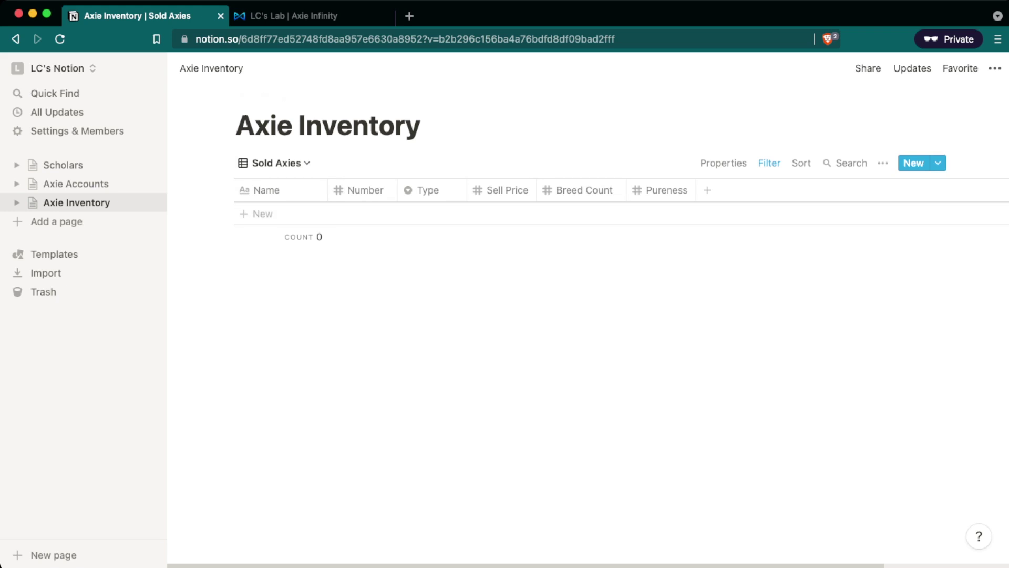
Back in All Axies, remove Scholar 1 from the Acct Using Axie cells of BS O3, BS K1 and P Z1.
key(super+bracketleft)
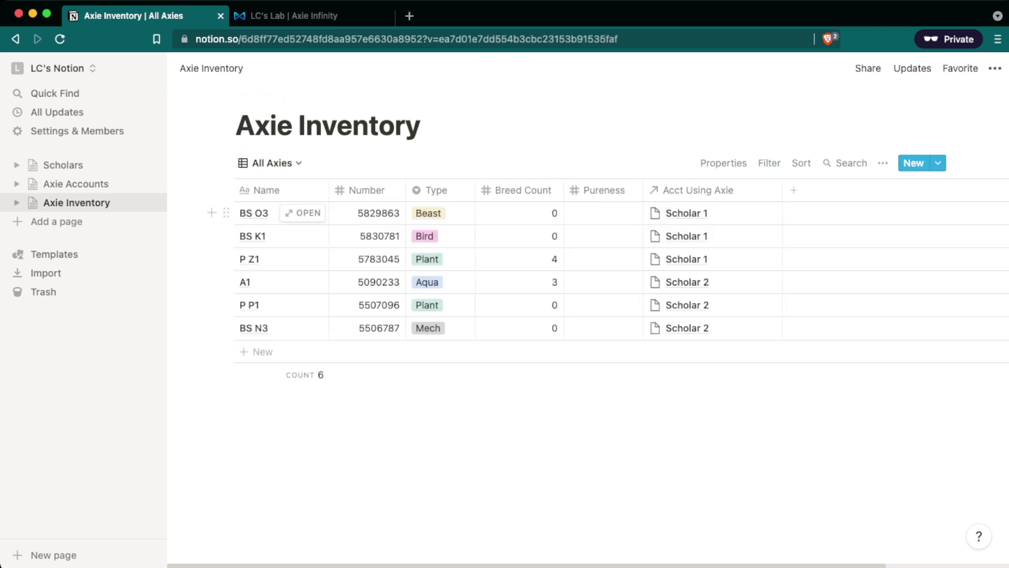
click(687, 212)
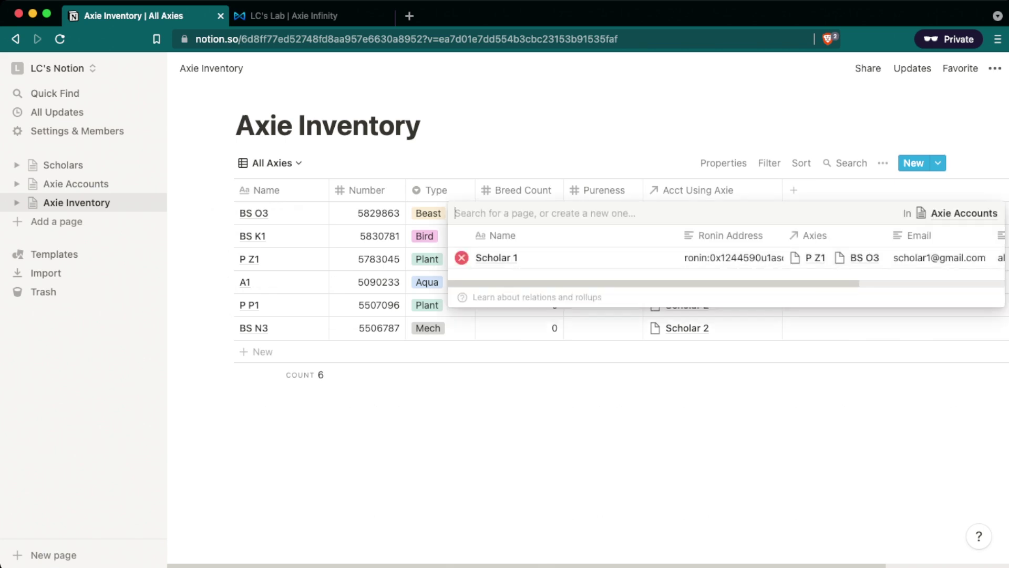
click(461, 258)
key(Escape)
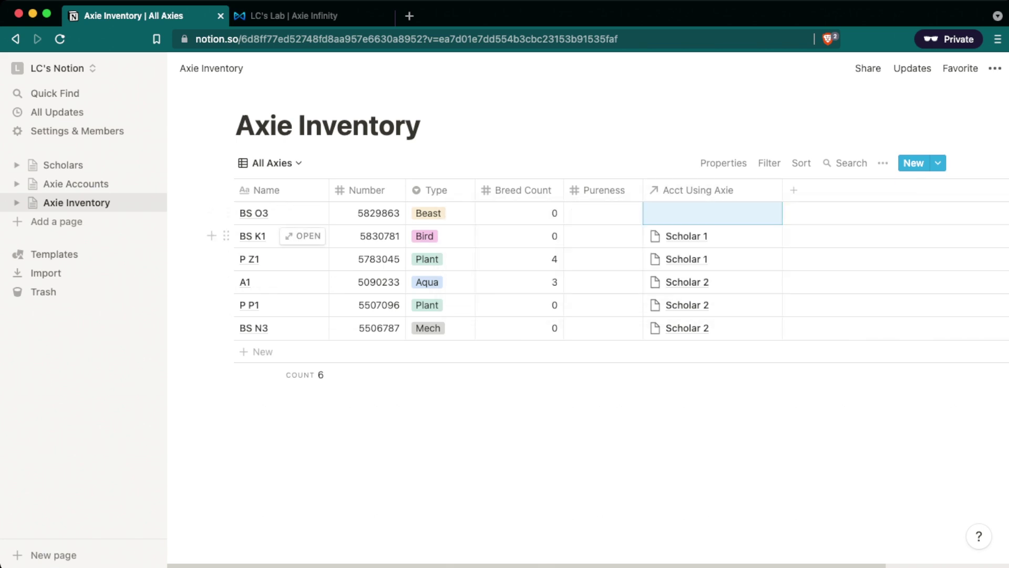
click(709, 236)
click(461, 280)
key(Escape)
click(709, 259)
click(462, 304)
key(Escape)
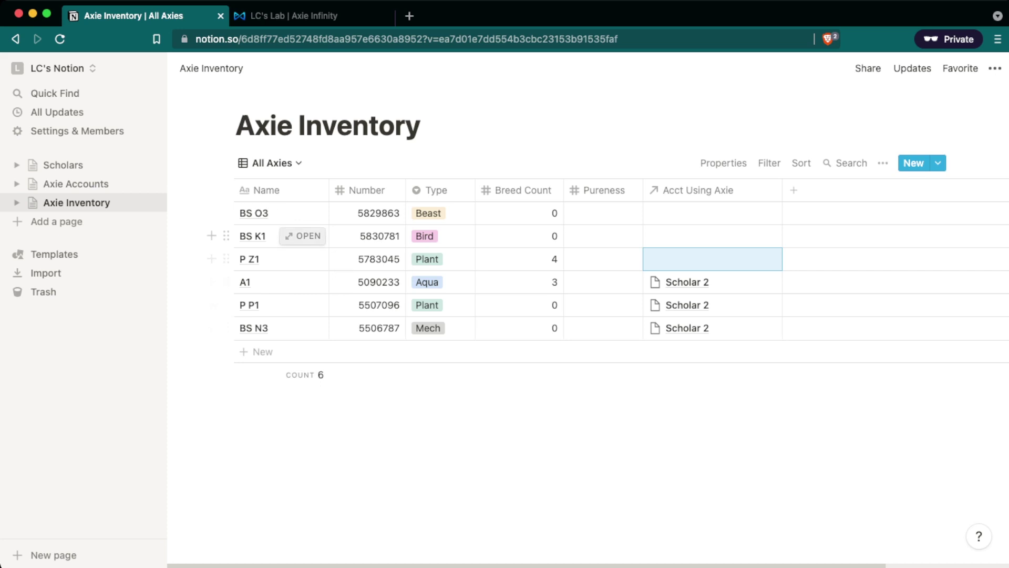
Open the BS K1 page and enter .0.5 as its Sell Price.
click(303, 236)
click(388, 336)
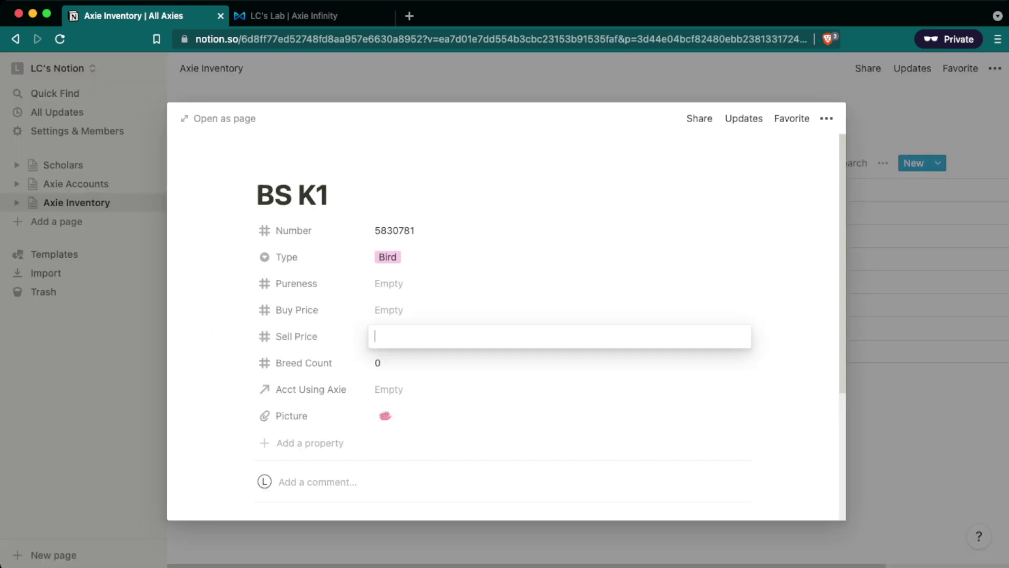
text(.0.5)
key(Escape)
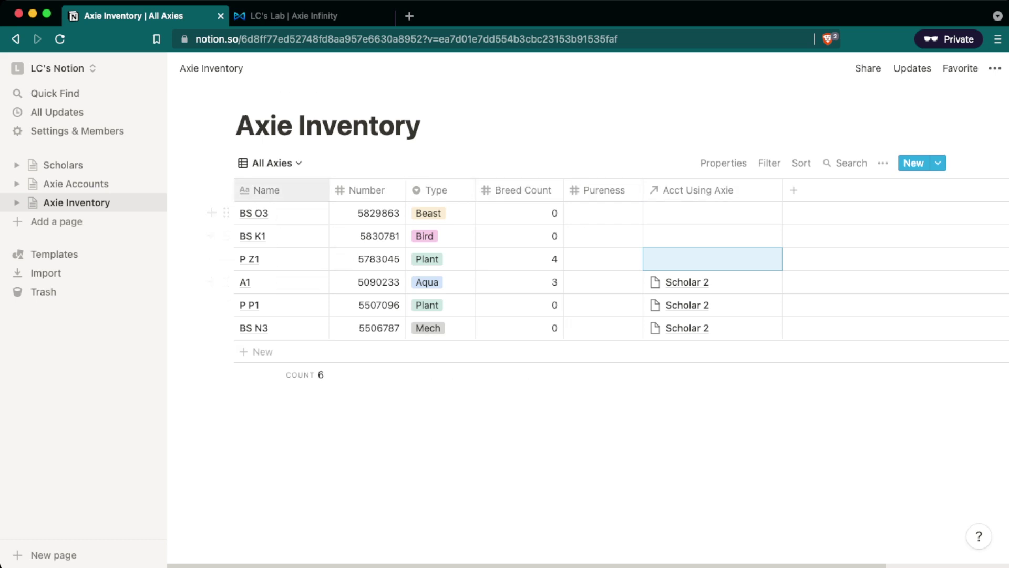
click(270, 163)
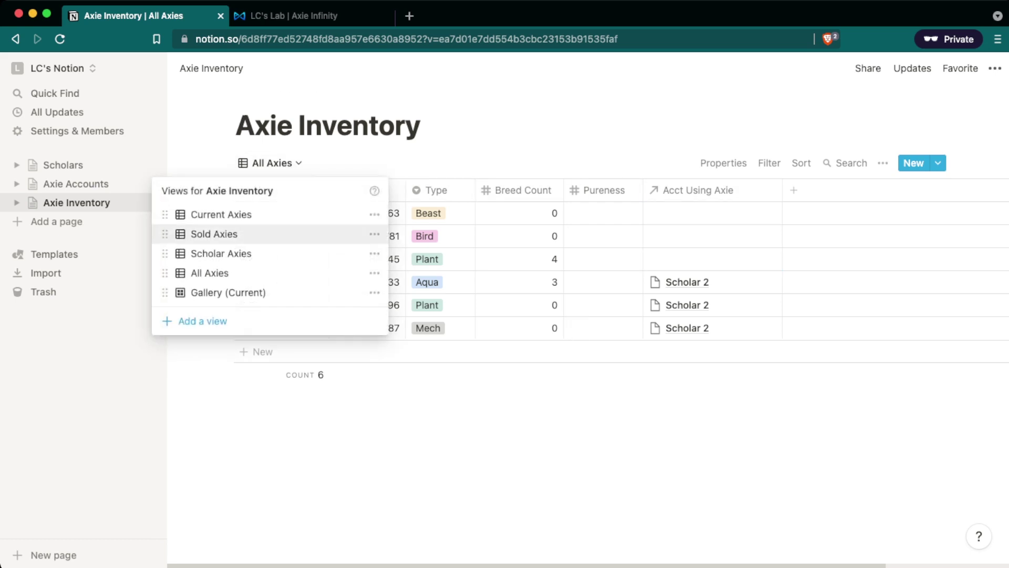
click(219, 214)
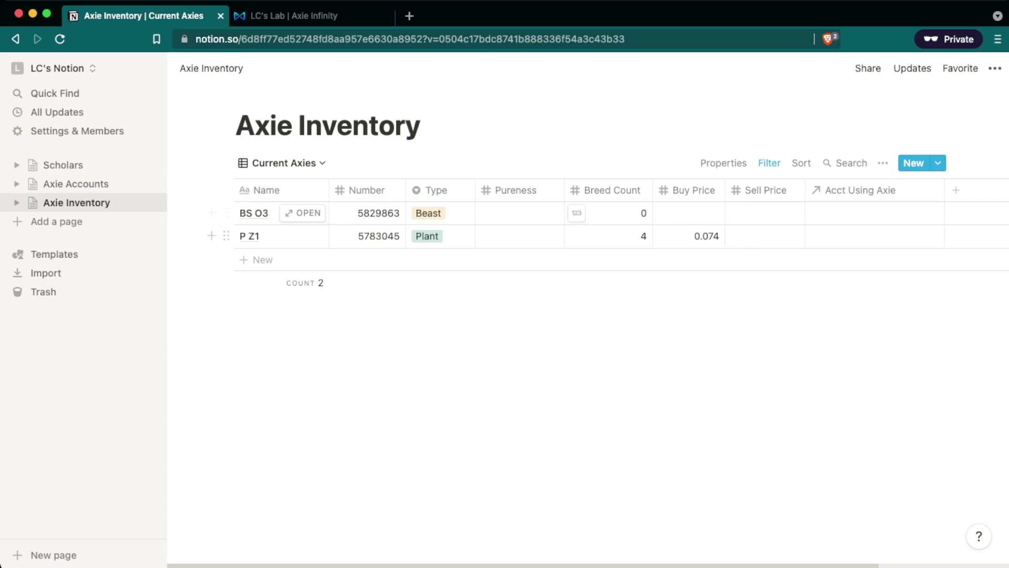
click(281, 163)
click(226, 234)
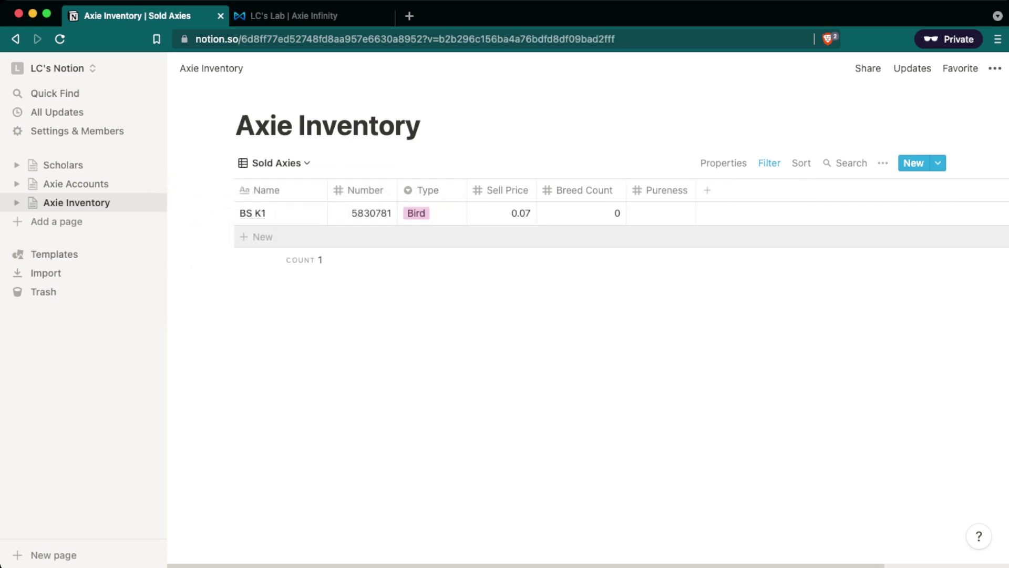
click(274, 163)
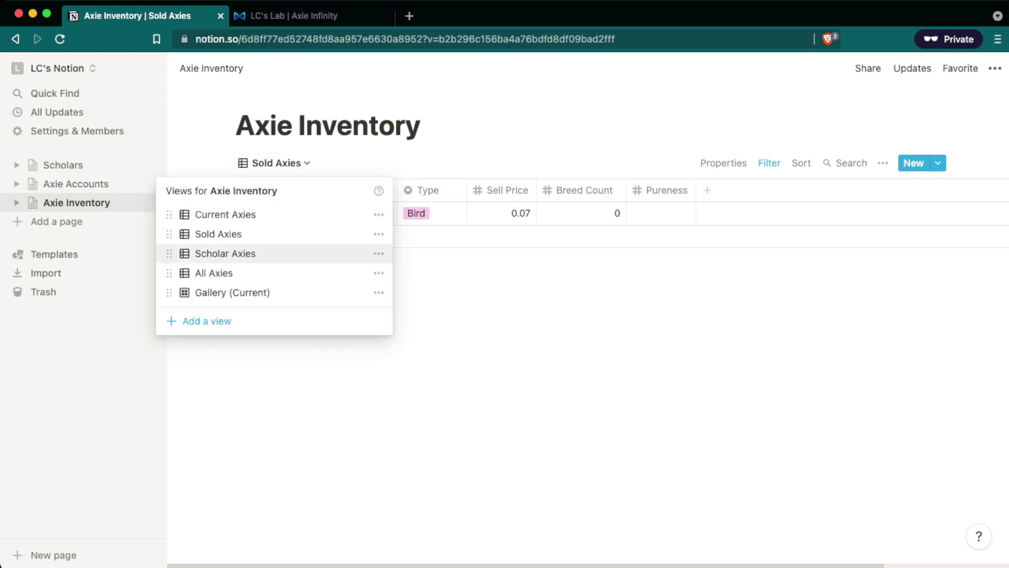
click(226, 252)
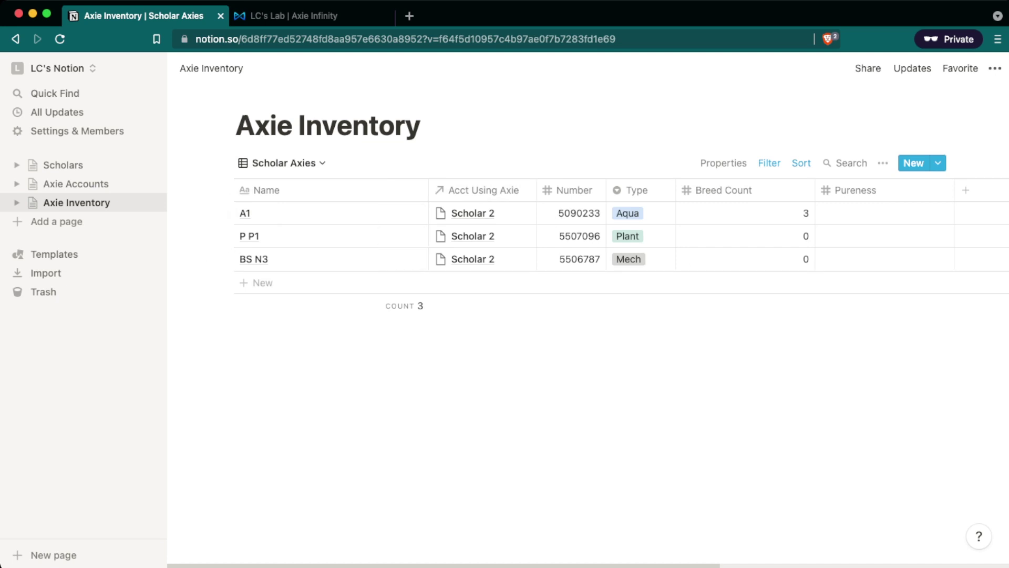
click(284, 163)
click(222, 273)
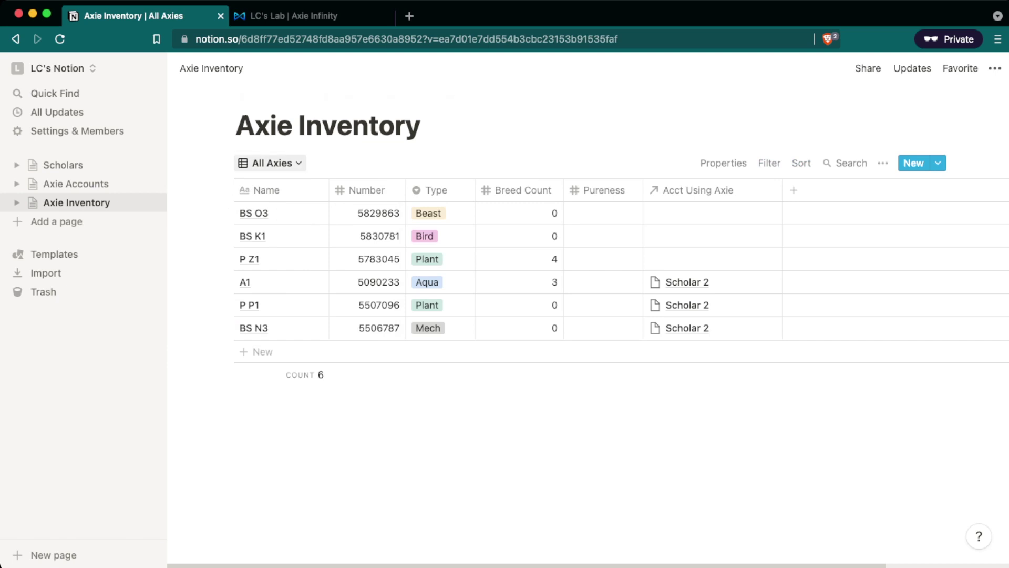
click(271, 163)
key(Escape)
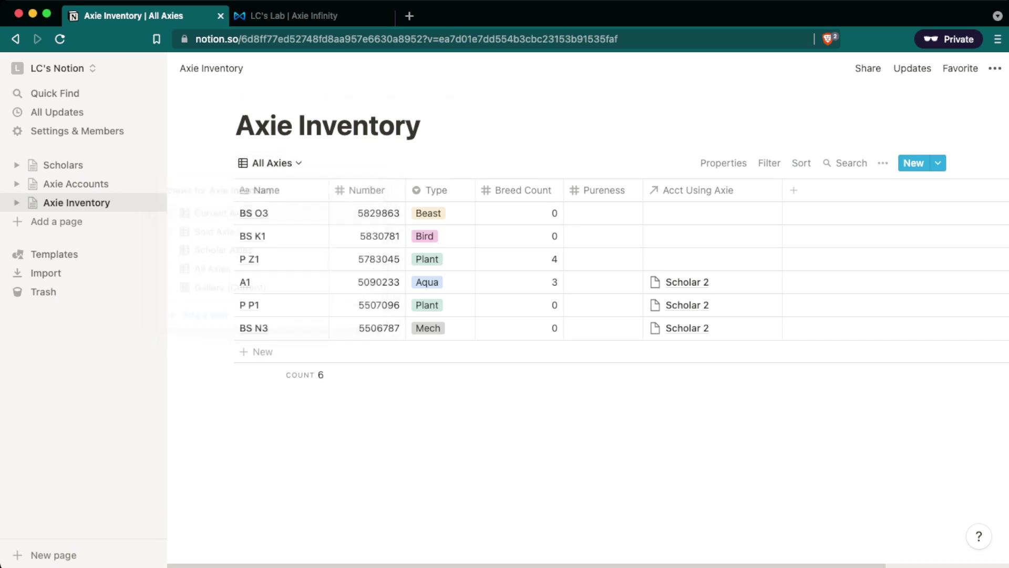
click(271, 163)
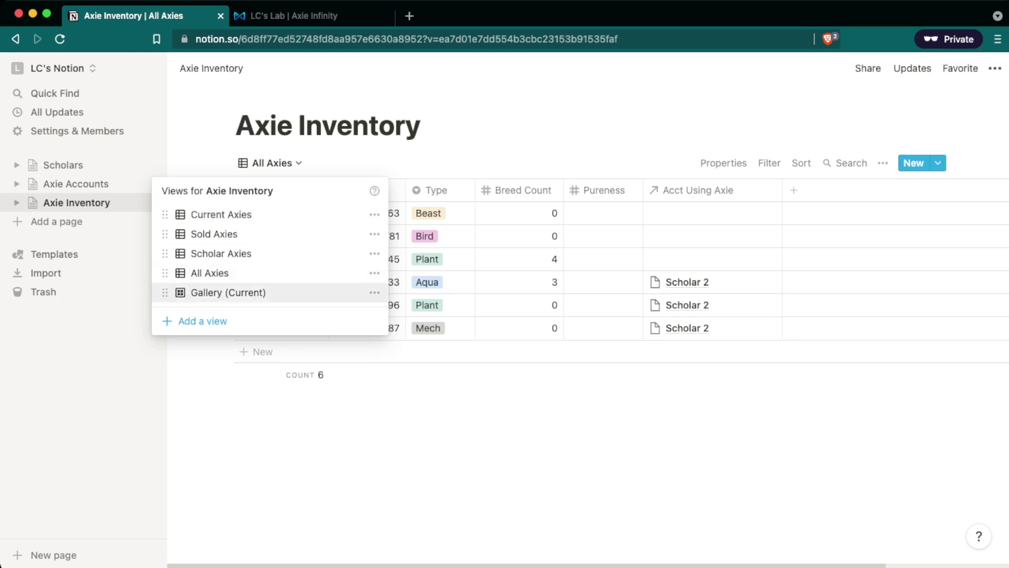
Switch to the Gallery (Current) view and scroll through the axie cards.
key(Return)
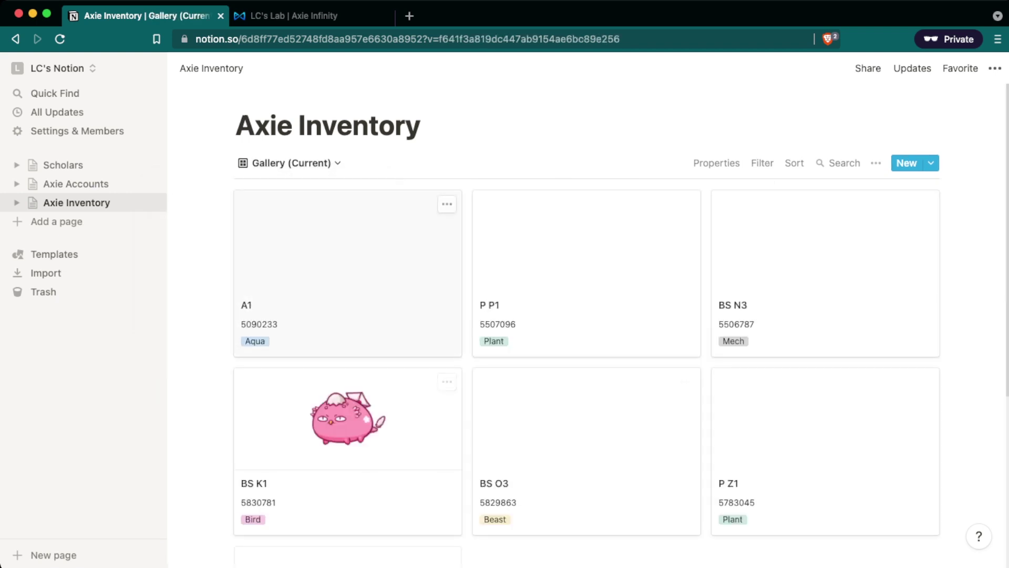
scroll(586, 315, down, 3)
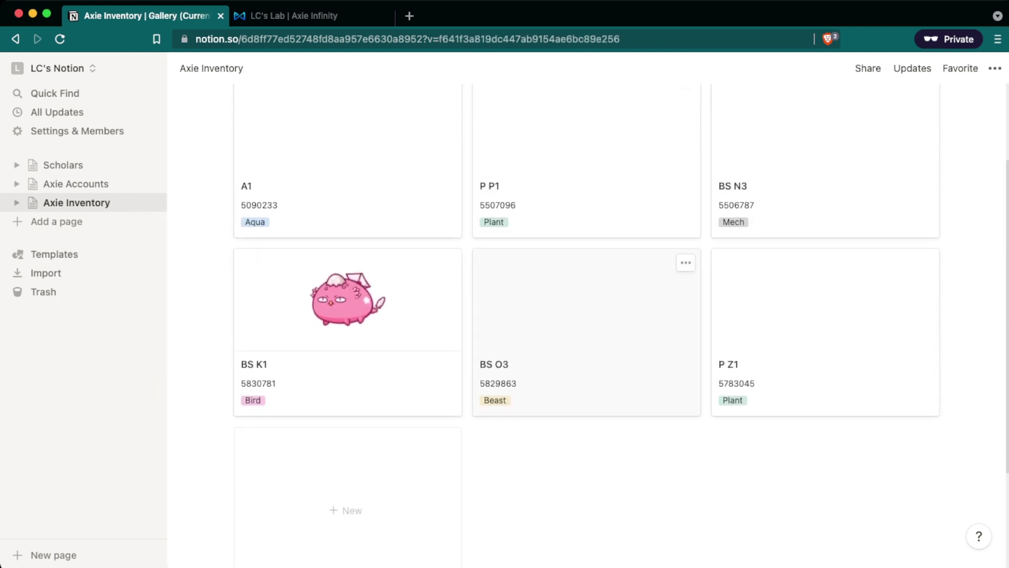
scroll(452, 315, up, 1)
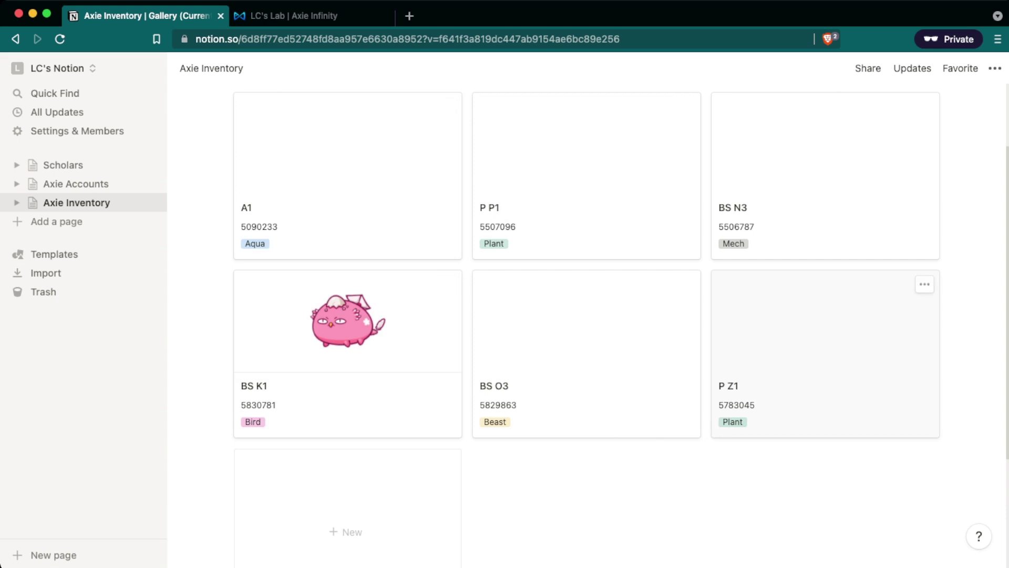
scroll(586, 315, up, 2)
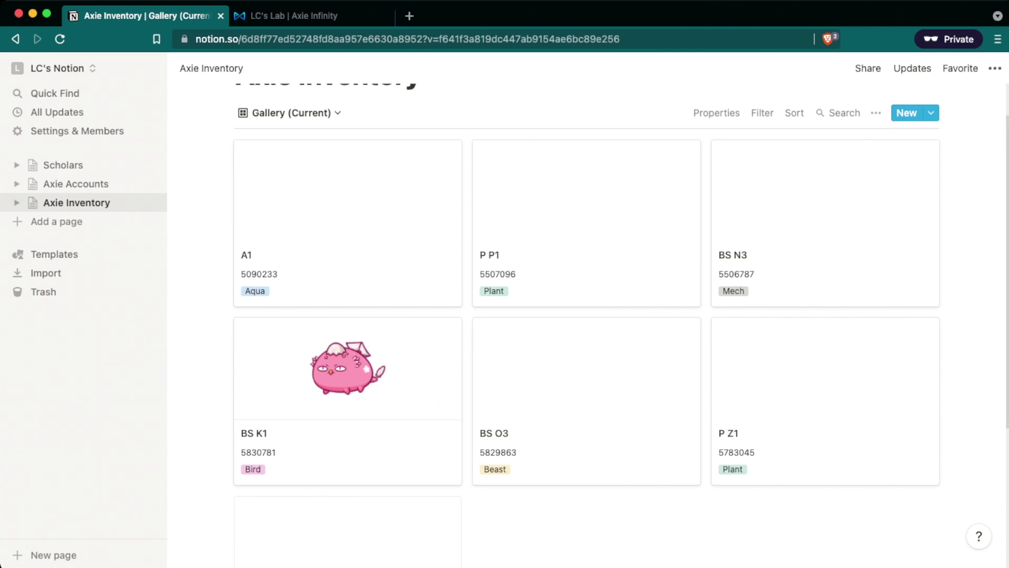
scroll(587, 315, up, 2)
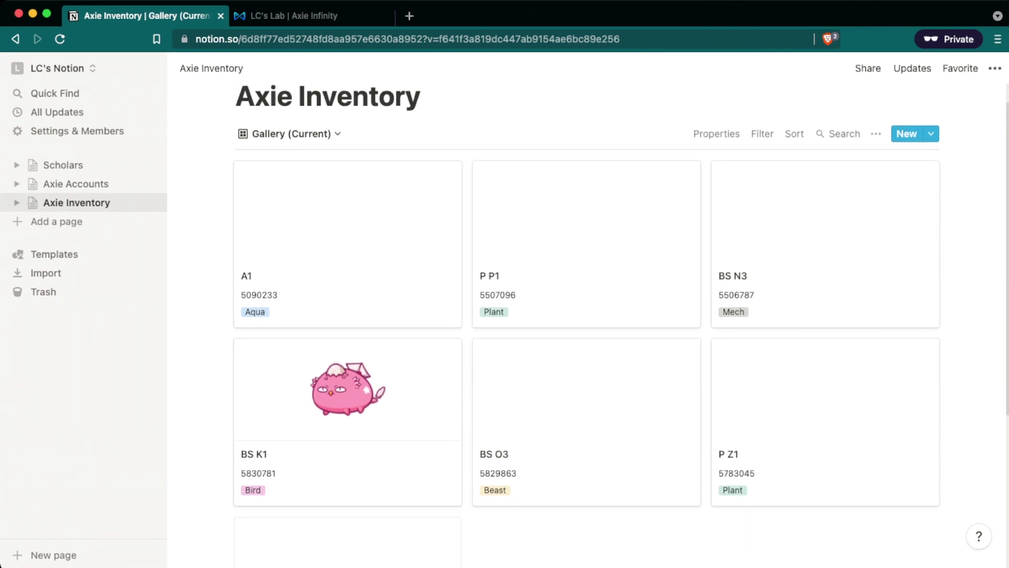